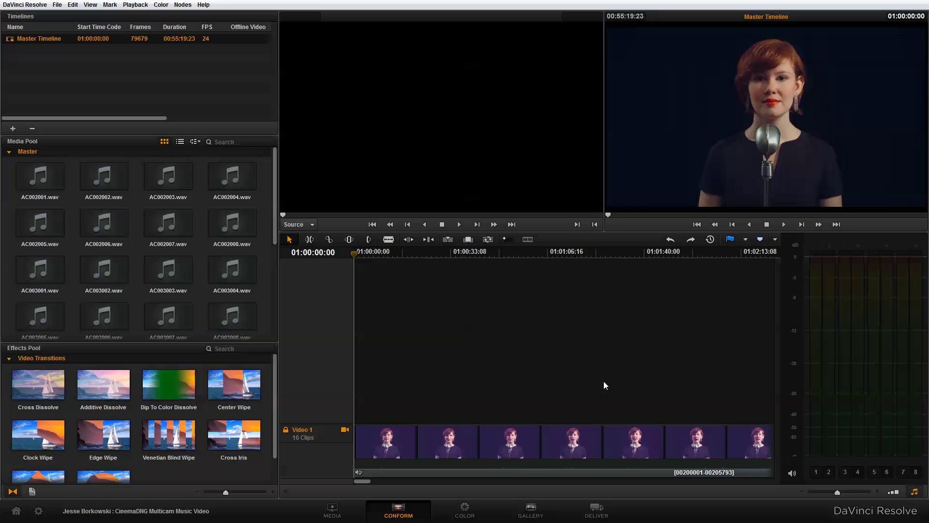
- Import Music Video Multicam.xml as a timeline via File > Import AAF, EDL, XML
click(58, 5)
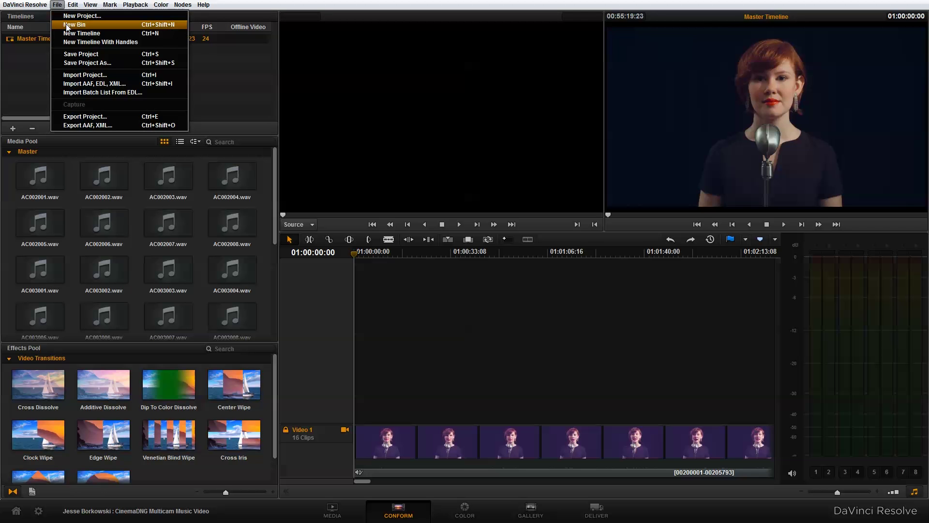
click(85, 85)
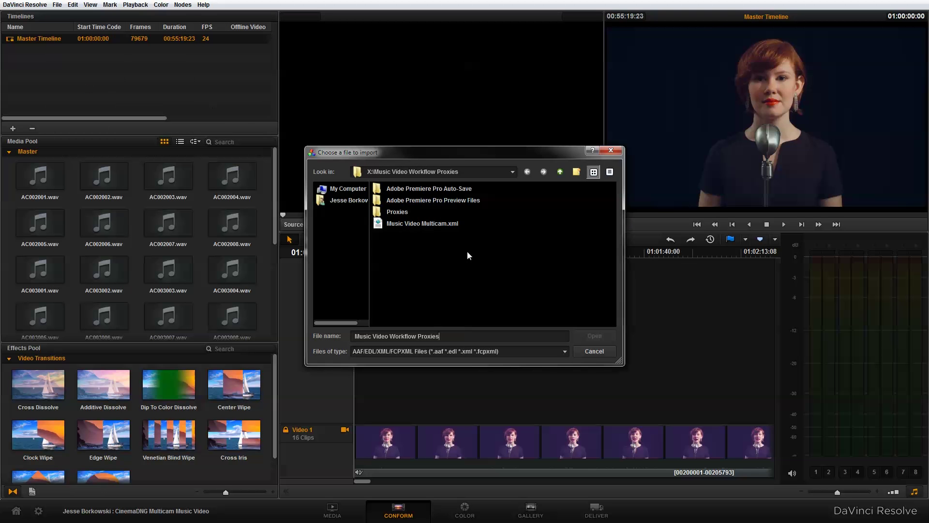
click(443, 225)
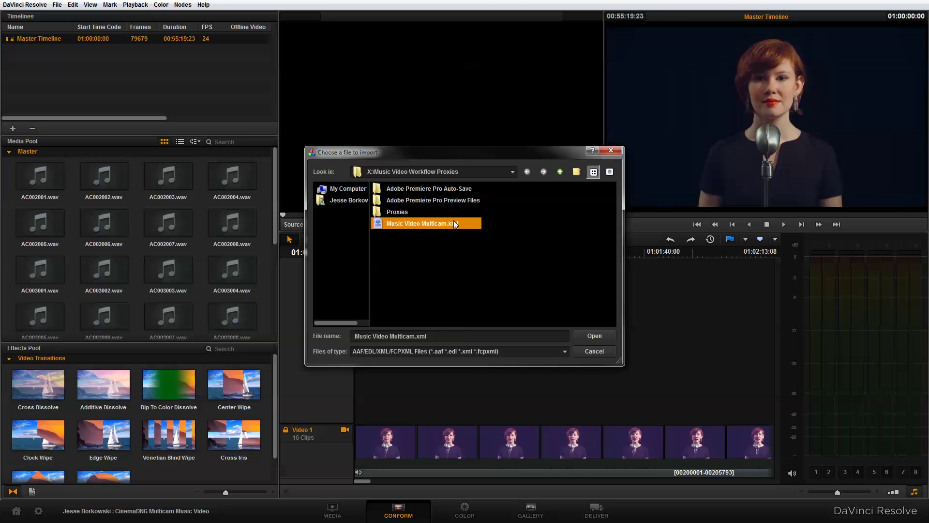
click(585, 332)
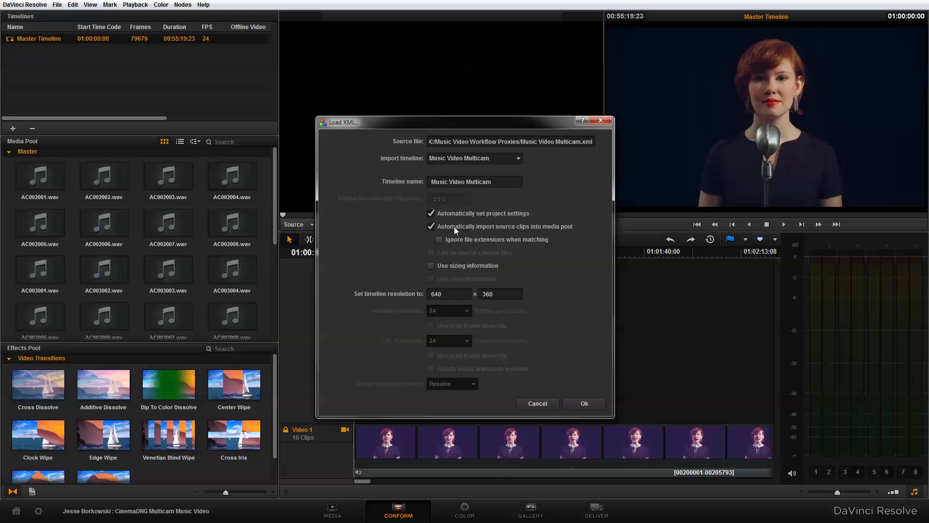
- Turn off auto-importing source clips, set the timeline to 1920x1080, and confirm the import
click(431, 226)
double_click(449, 291)
text(1920)
double_click(518, 296)
text(1080)
click(593, 402)
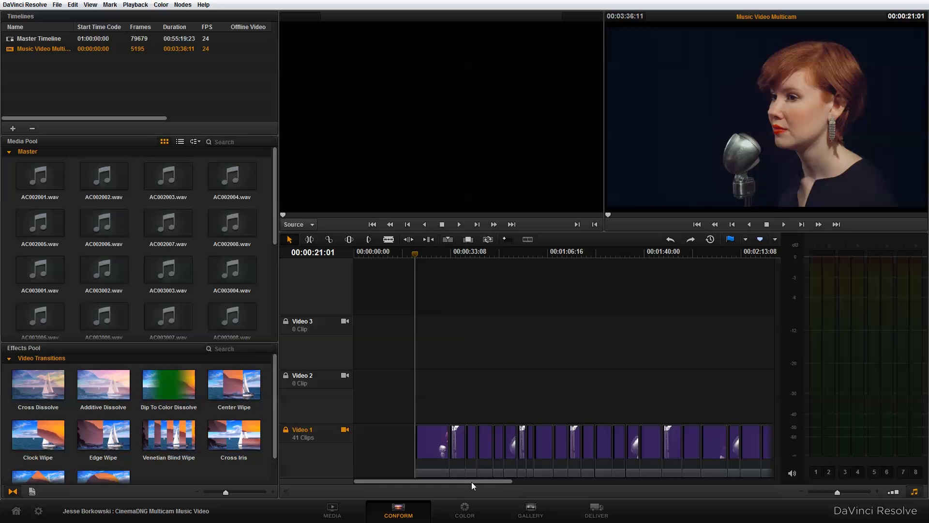
- Scrub through the Music Video Multicam timeline to preview later moments of the edit
drag(471, 481, 601, 477)
drag(481, 254, 576, 254)
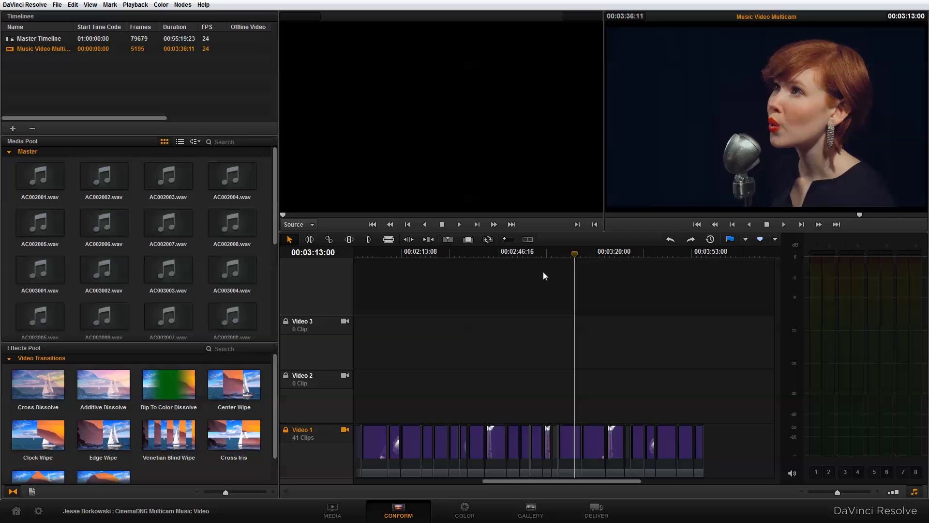
- On the Color page, select clip 31, move the Scopes window left, and nudge node 1 right
click(464, 509)
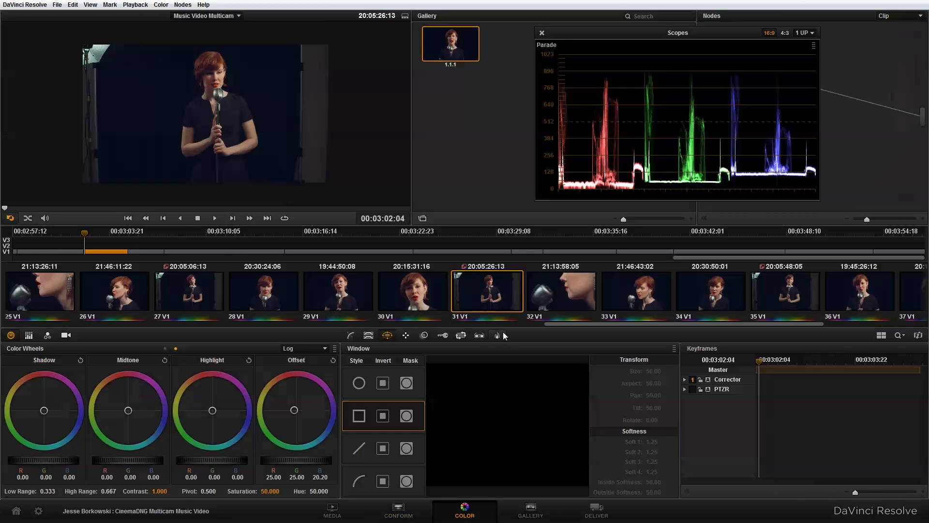
click(428, 285)
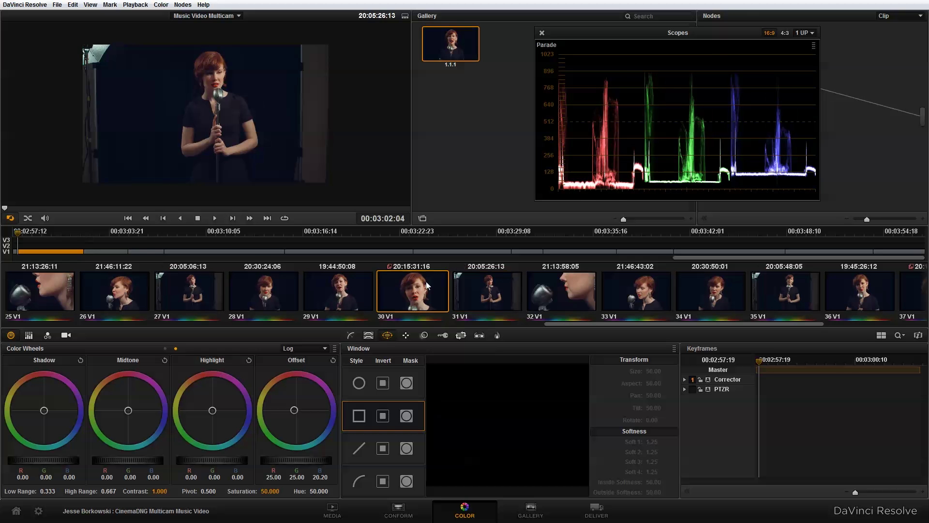
click(473, 289)
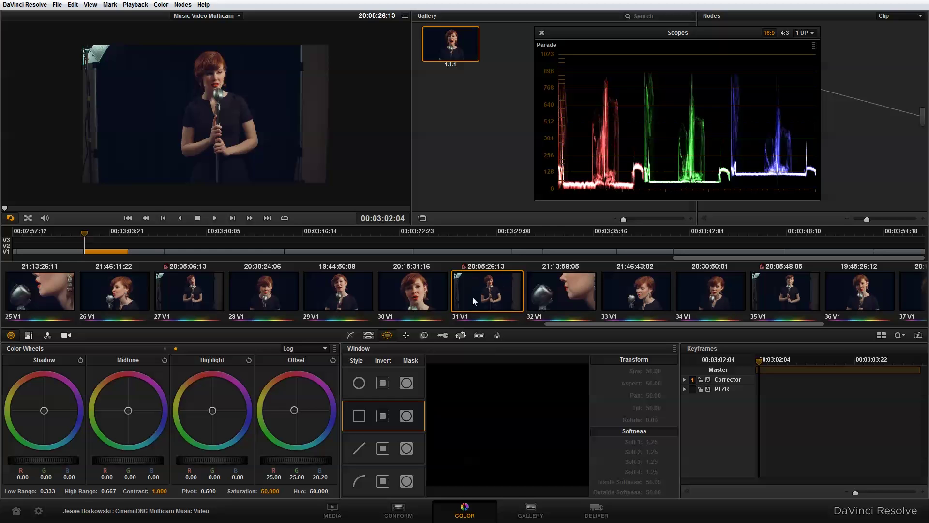
drag(632, 31, 507, 30)
drag(756, 86, 766, 87)
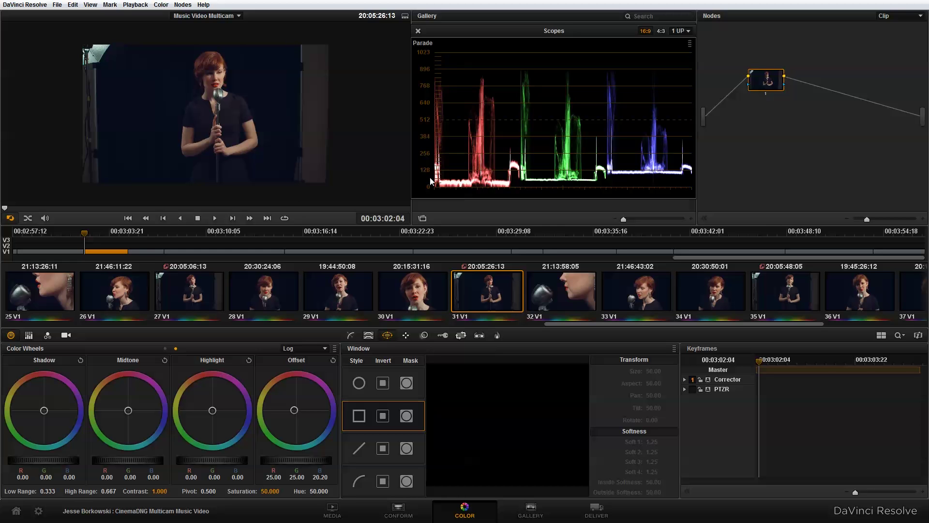
- Add a Corrector node and connect it after node 1
right_click(746, 152)
mouse_move(763, 167)
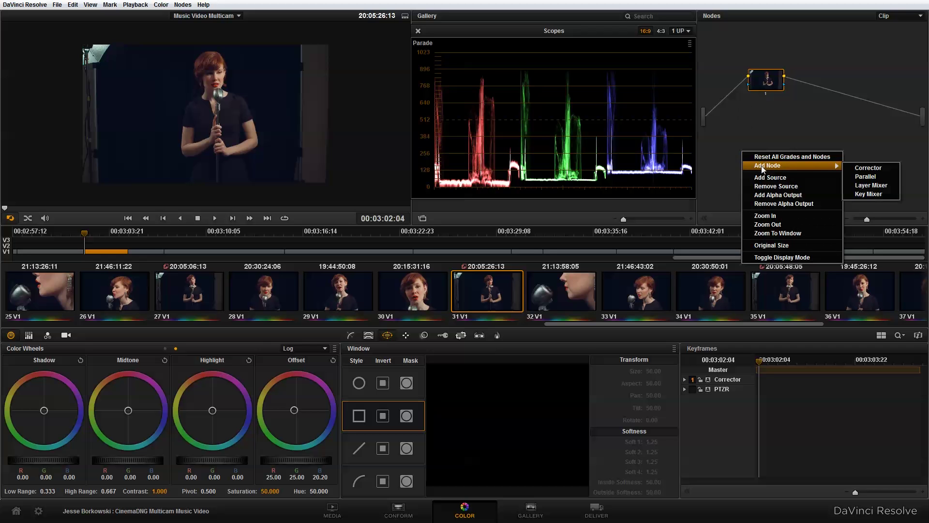
click(863, 167)
drag(758, 160, 823, 83)
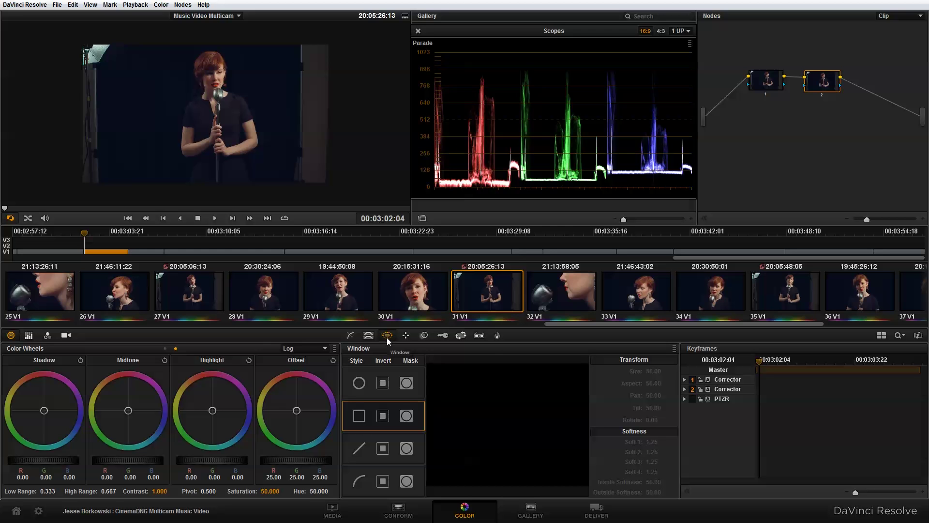
- Give node 2 a soft circular window shaped into a tall oval around the singer
click(360, 385)
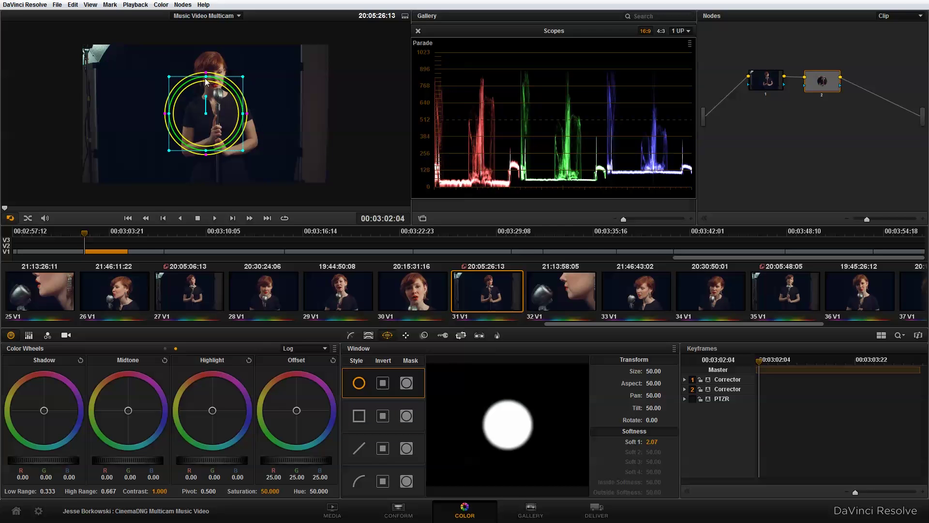
drag(206, 76, 205, 44)
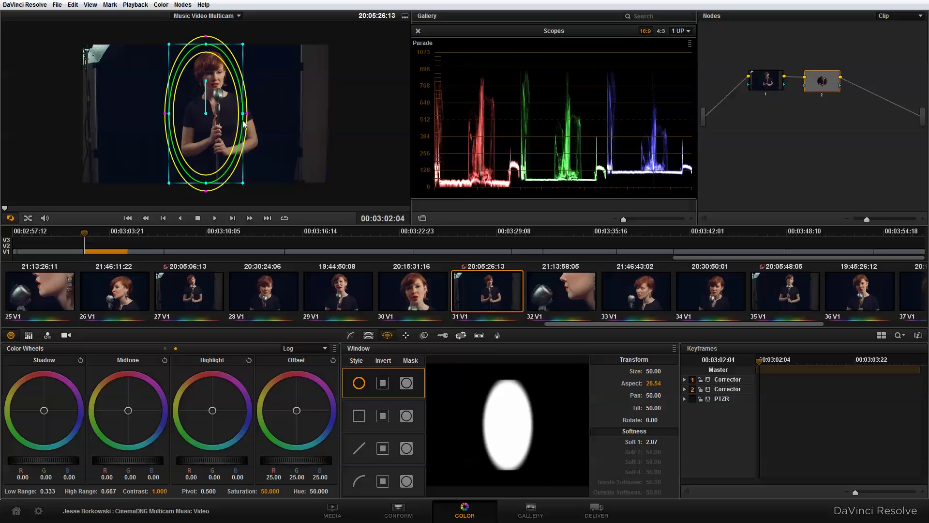
drag(243, 113, 265, 114)
drag(206, 114, 216, 102)
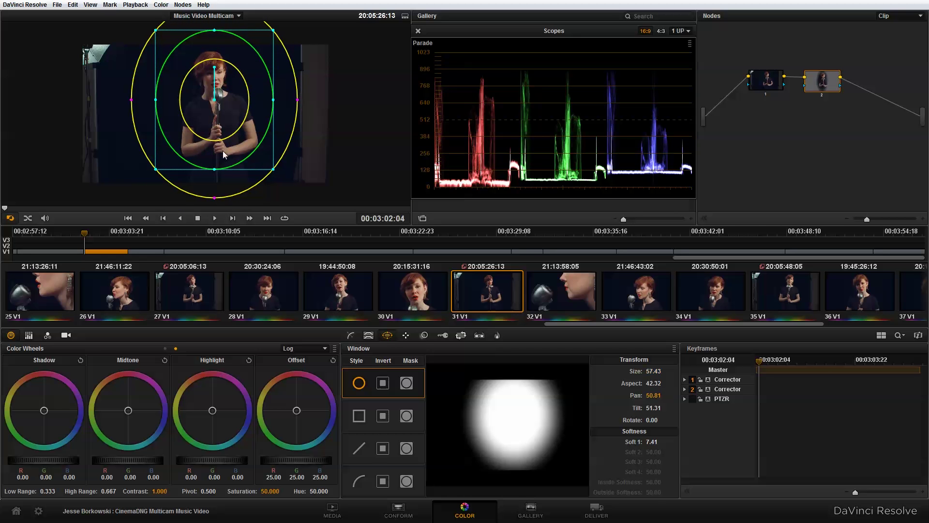
drag(215, 170, 216, 201)
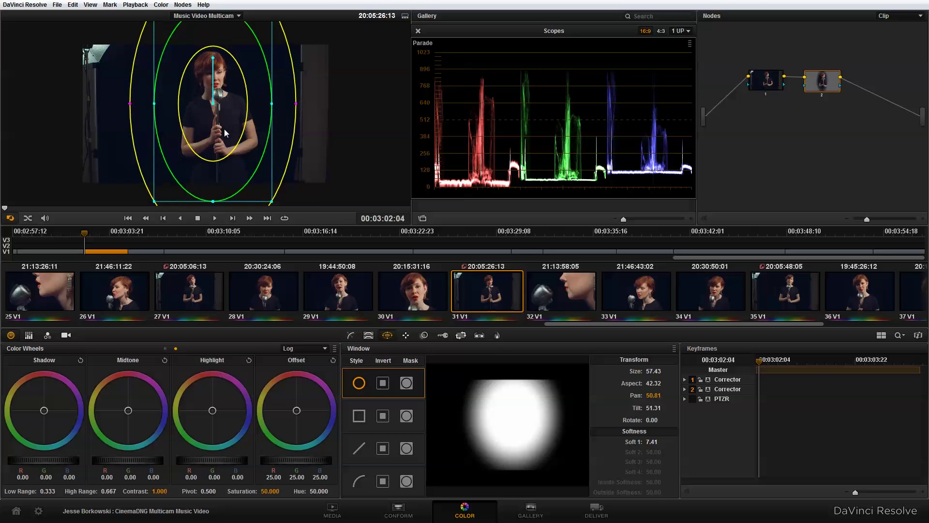
drag(273, 108, 285, 113)
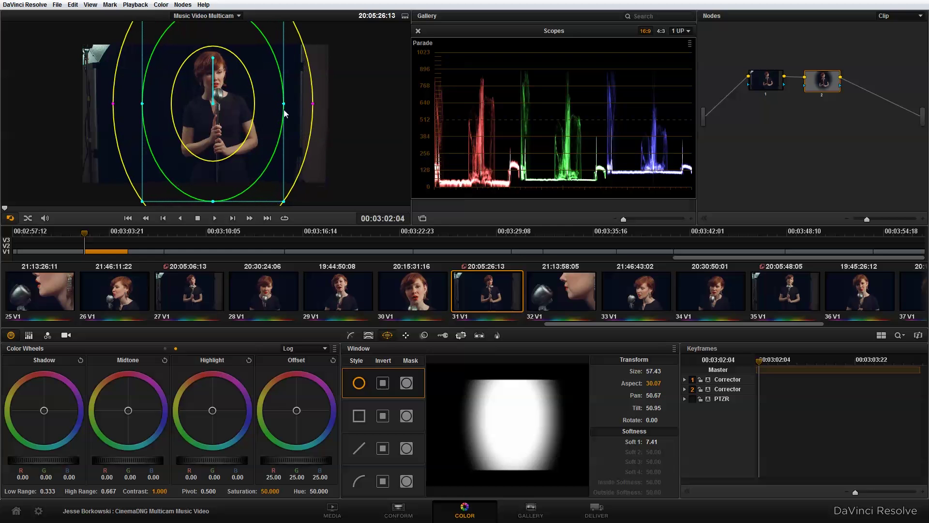
- Invert node 2's window and lower Offset to -7.00 in the Primaries bars
click(382, 383)
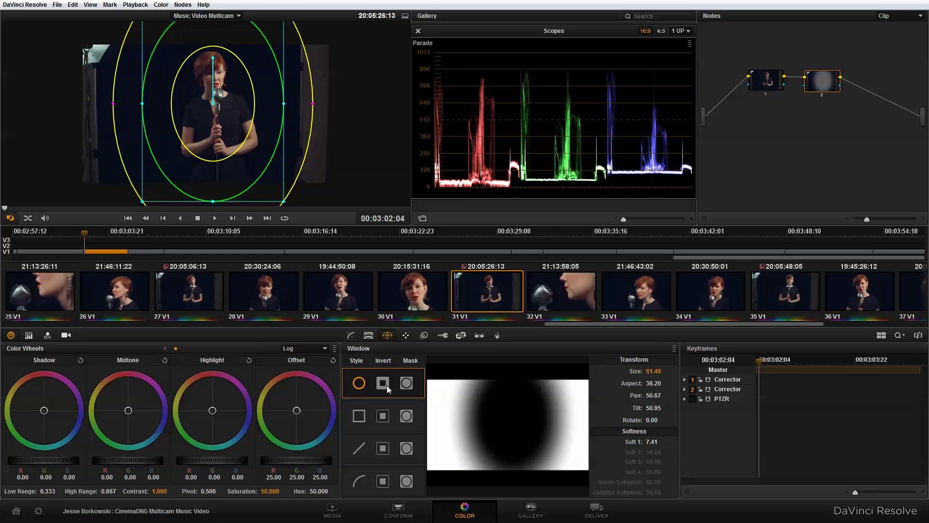
click(29, 334)
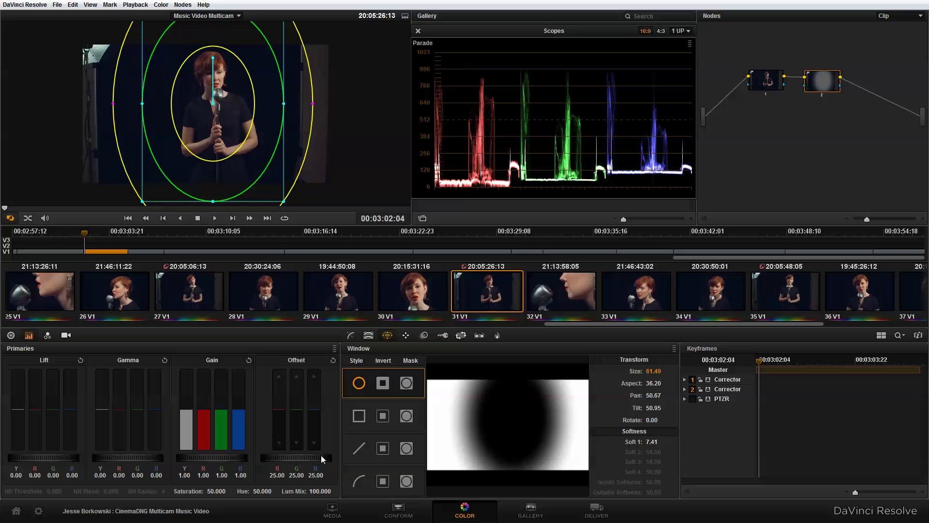
drag(323, 460, 234, 451)
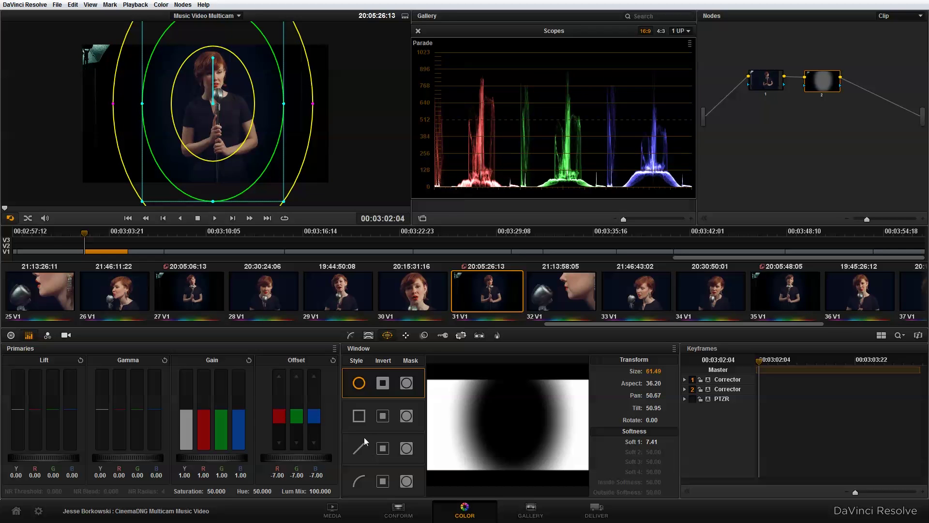
- Switch to 3 Way Color wheels and pull Gain down to about 0.12 outside the oval
click(11, 335)
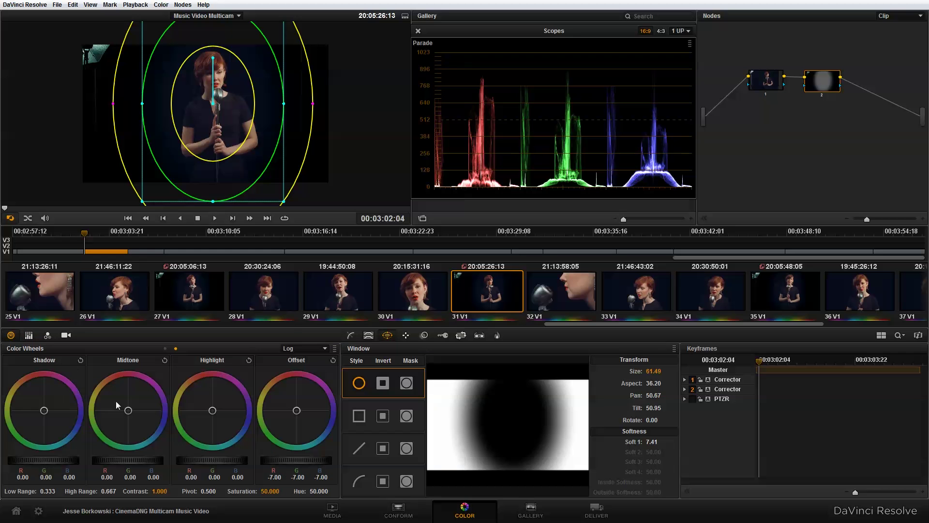
click(304, 347)
click(305, 359)
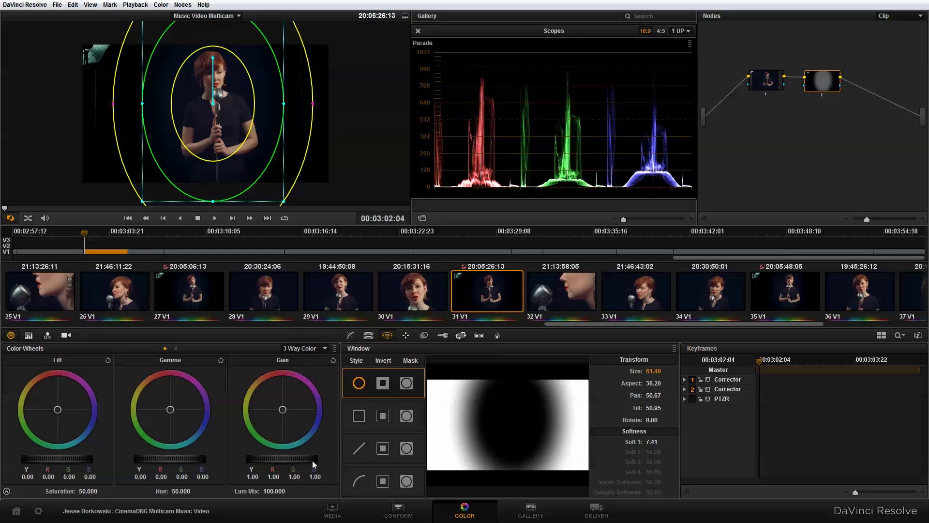
drag(312, 460, 36, 464)
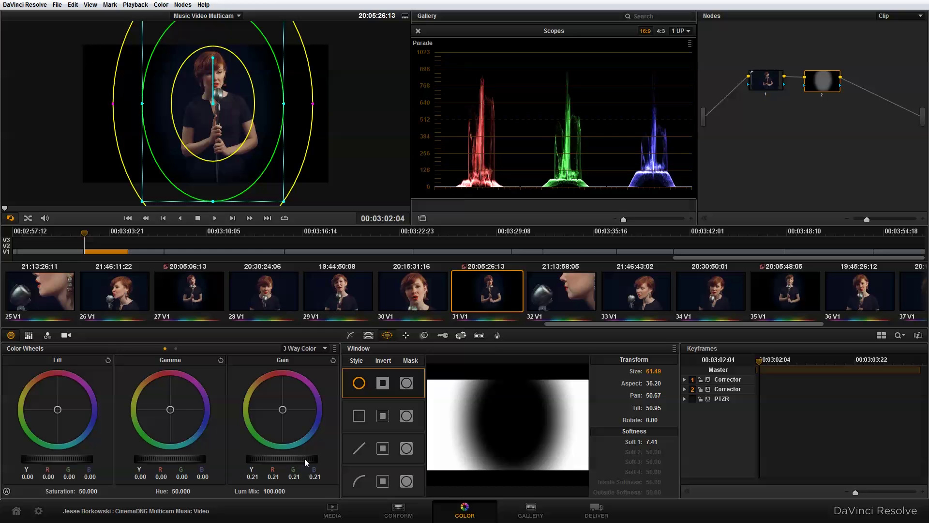
drag(304, 458, 266, 452)
click(771, 88)
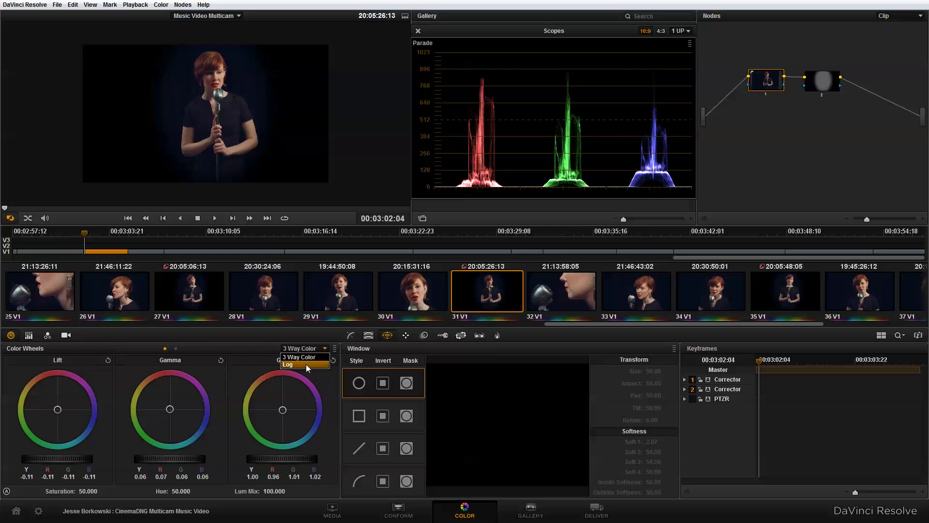
- In Log wheels, darken node 1's shadows slightly and tint them toward blue
click(306, 365)
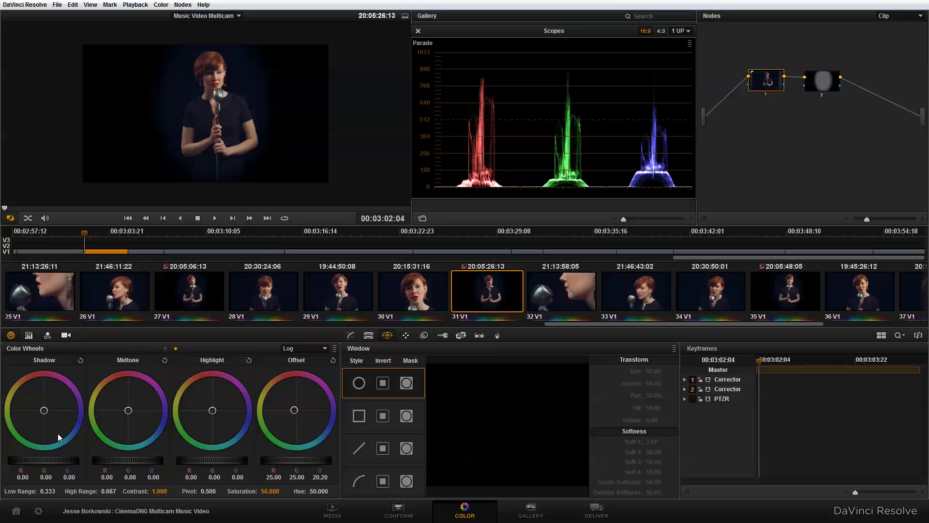
drag(70, 461, 3, 460)
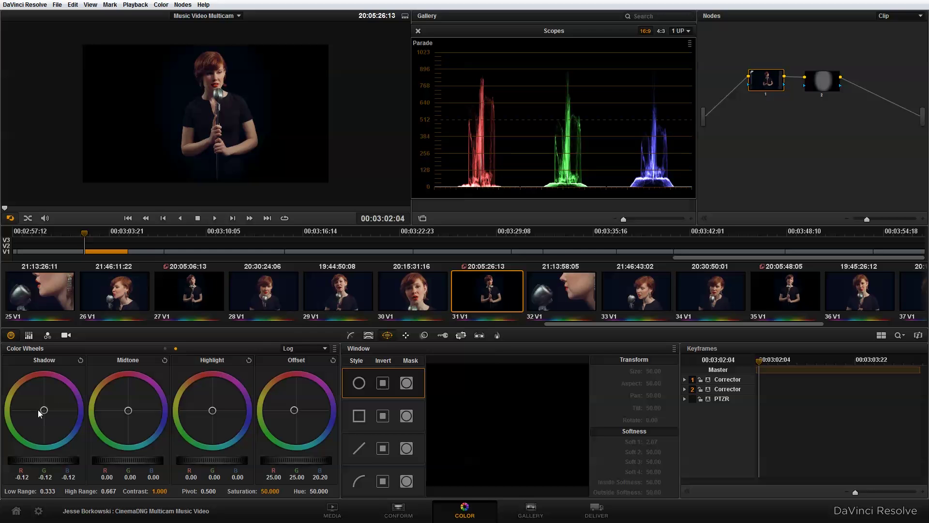
mouse_move(44, 411)
mouse_down()
mouse_move(55, 425)
mouse_move(37, 414)
mouse_up()
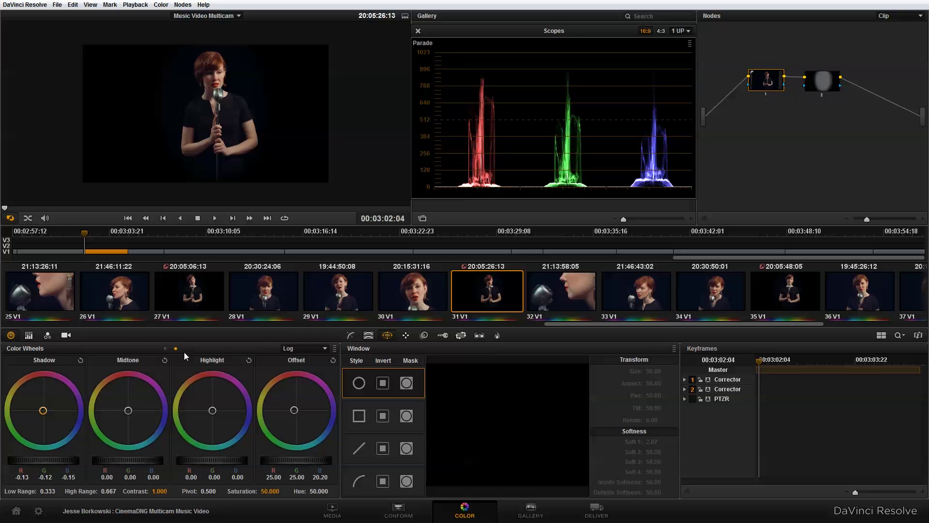
- In 3 Way wheels, lift gamma to 0.09 and set gain to R 1.03, G 0.97, B 1.07
click(304, 358)
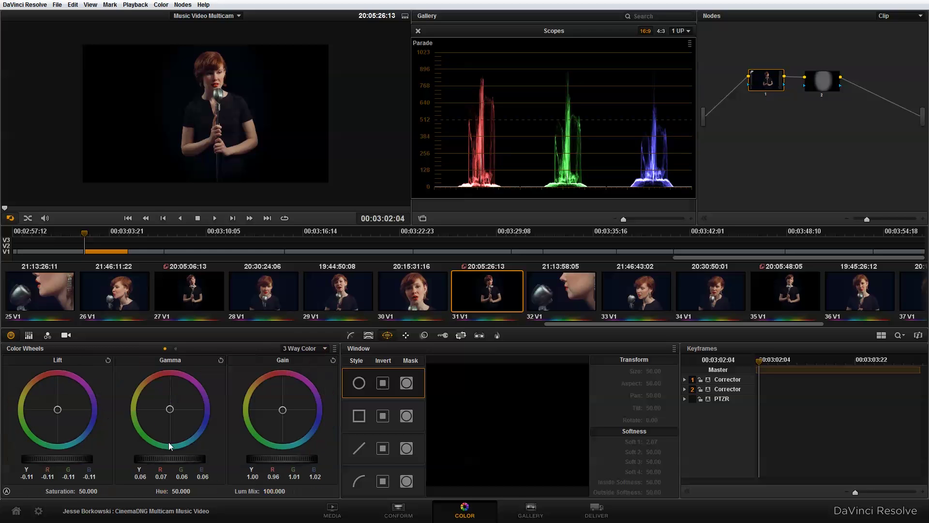
drag(176, 457, 192, 459)
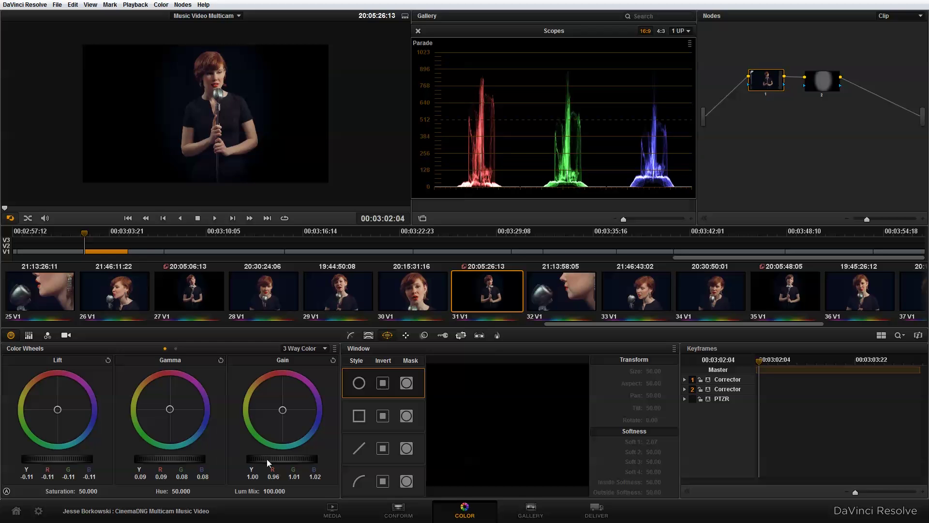
drag(267, 459, 273, 458)
drag(283, 409, 286, 417)
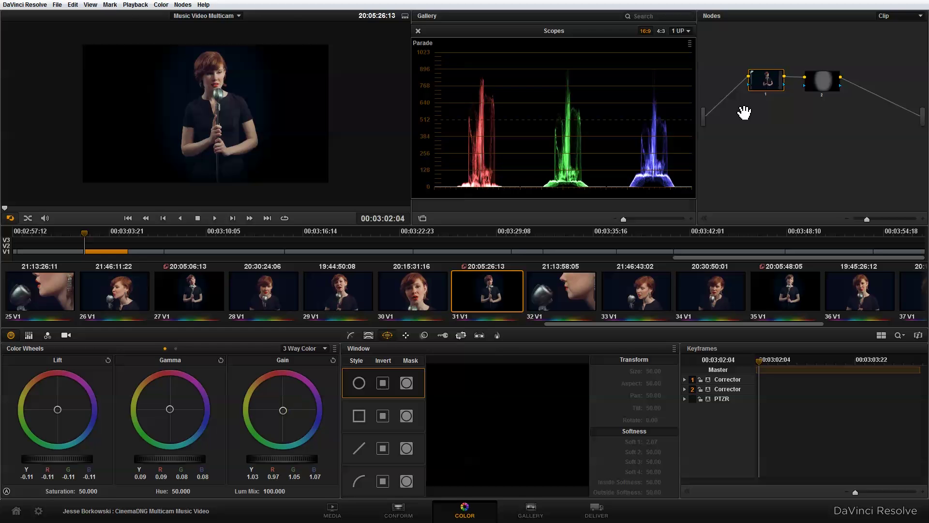
- Widen node 2's circular window softness and move the window up over the singer's face
click(829, 81)
click(358, 383)
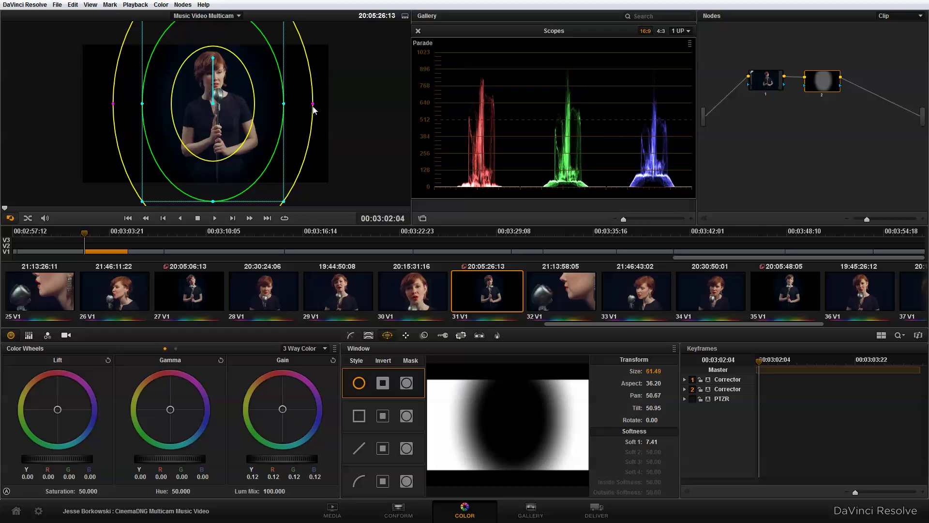
drag(315, 108, 332, 109)
mouse_move(229, 105)
mouse_down()
mouse_move(227, 86)
mouse_move(227, 94)
mouse_up()
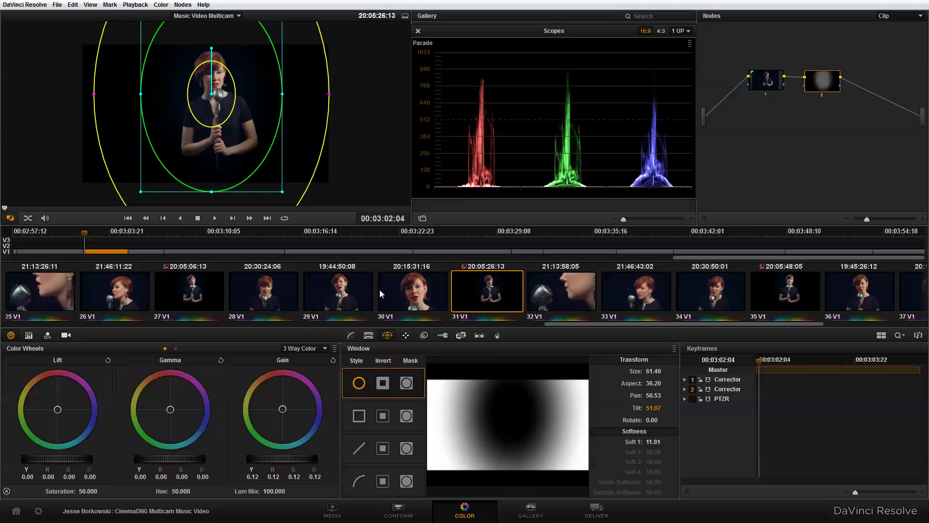
- Check clip 27, reselect node 1, and save the CinemaDNG Multicam Music Video project
click(173, 292)
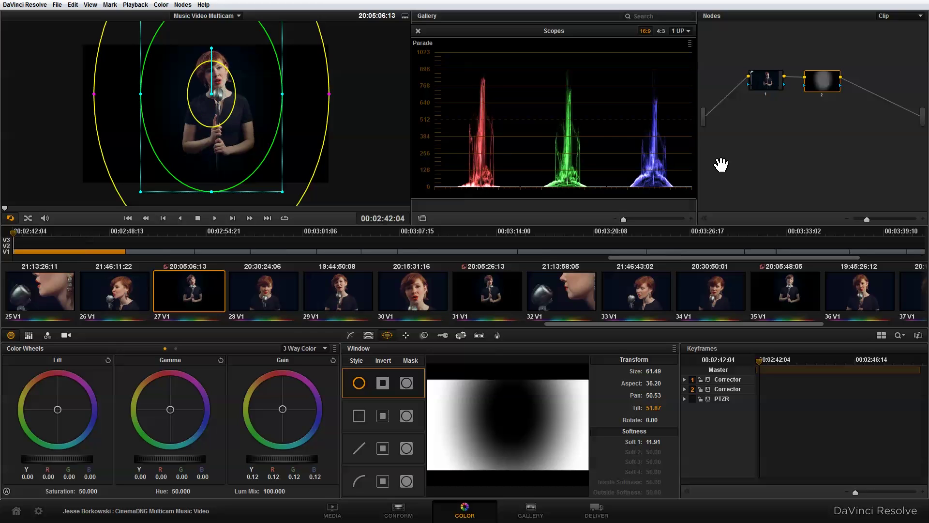
click(763, 87)
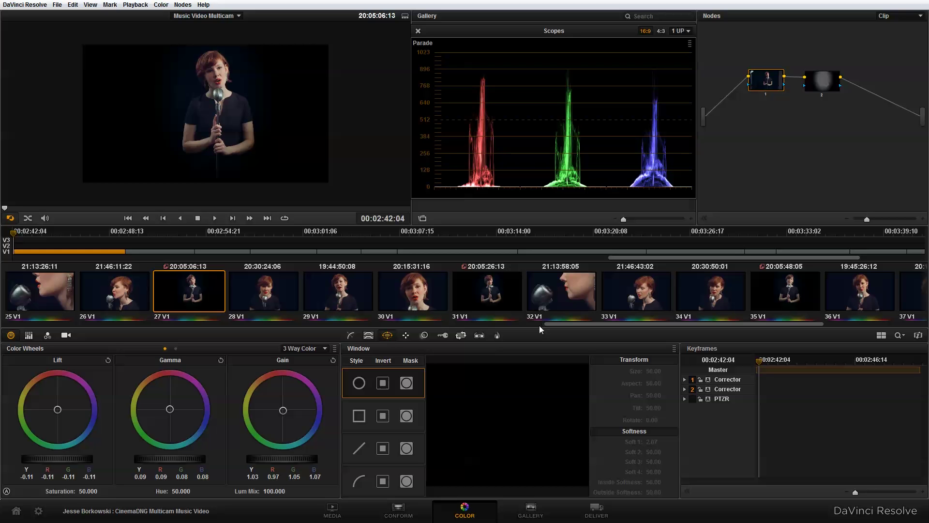
key(ctrl+s)
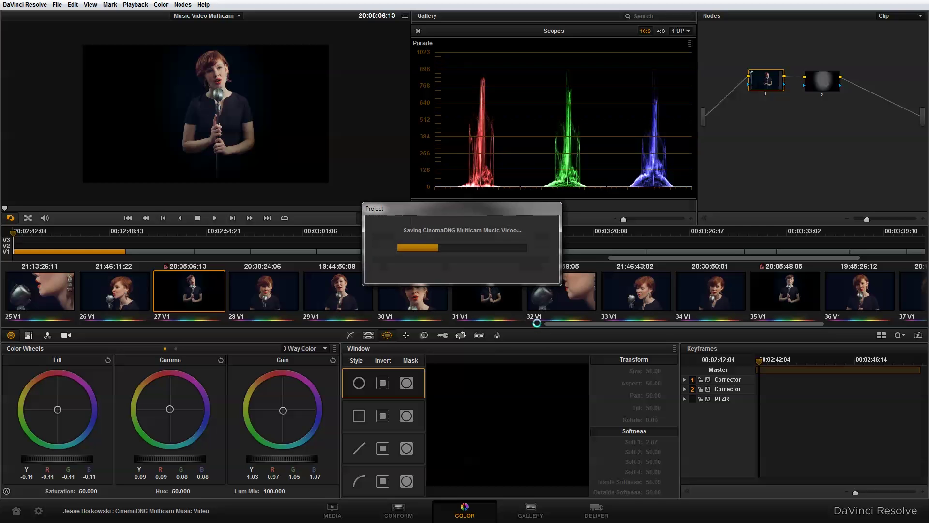
- On the Deliver page, clear Job 1 from the queue and choose QuickTime Uncompressed RGB 10 bits
click(603, 514)
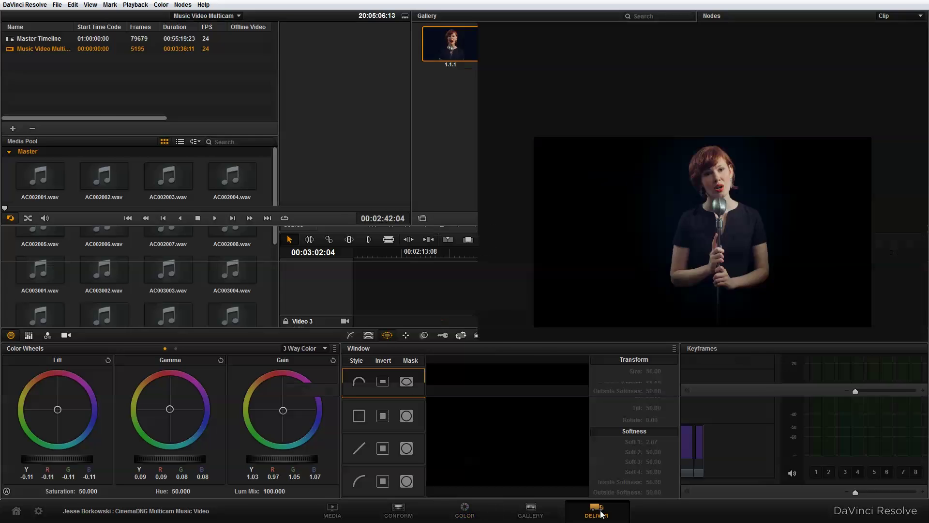
click(461, 32)
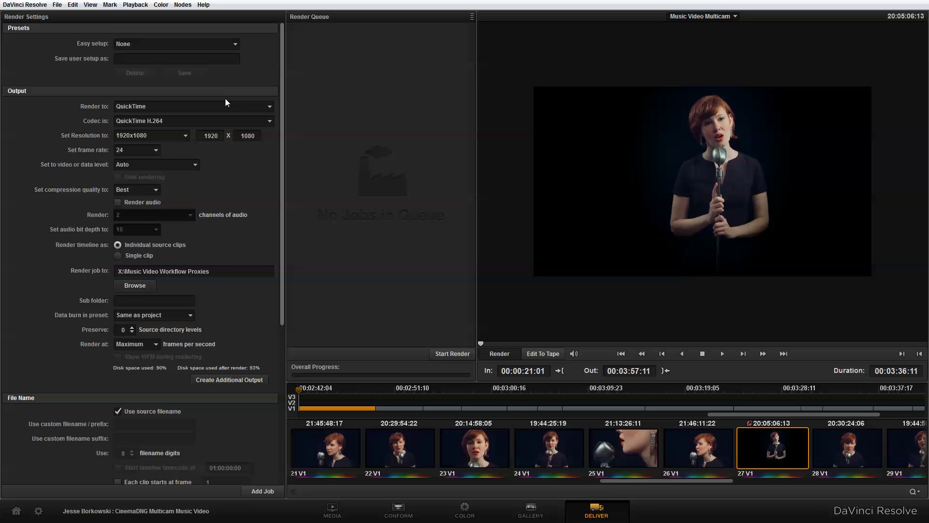
click(210, 122)
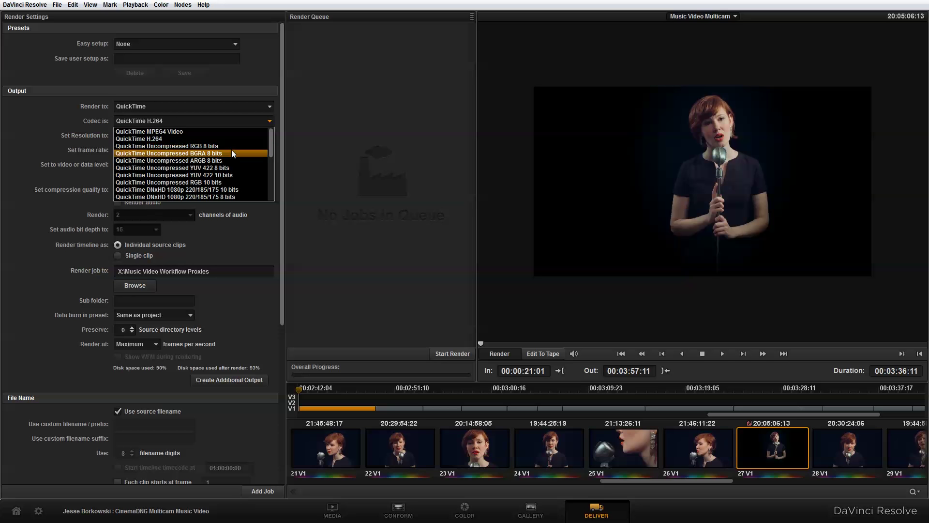
click(171, 182)
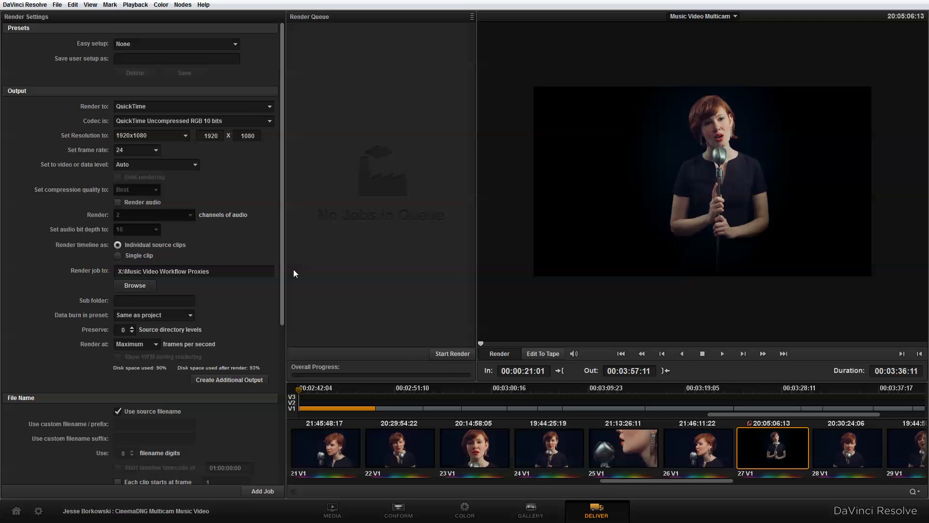
- Render as a single clip into a sub folder named Final
click(118, 255)
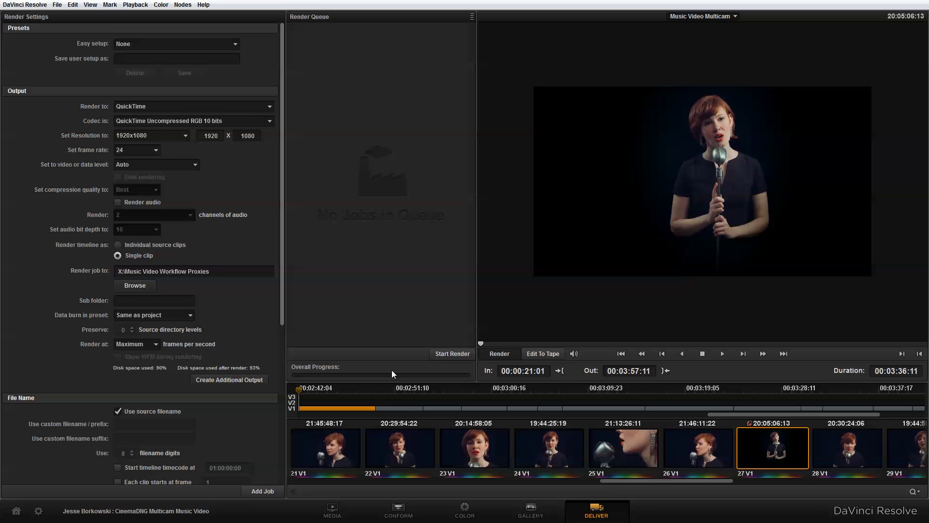
scroll(280, 300, down, 1)
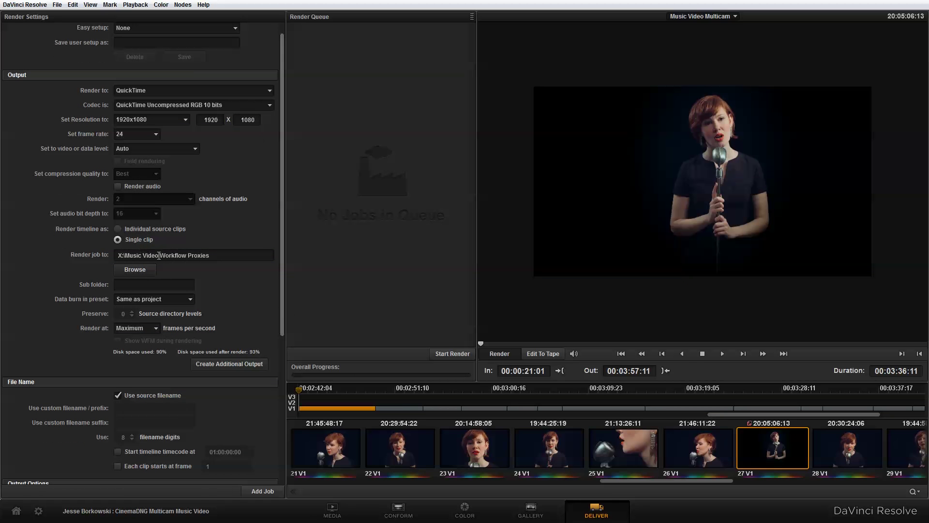
click(173, 281)
text(Final)
drag(281, 294, 266, 376)
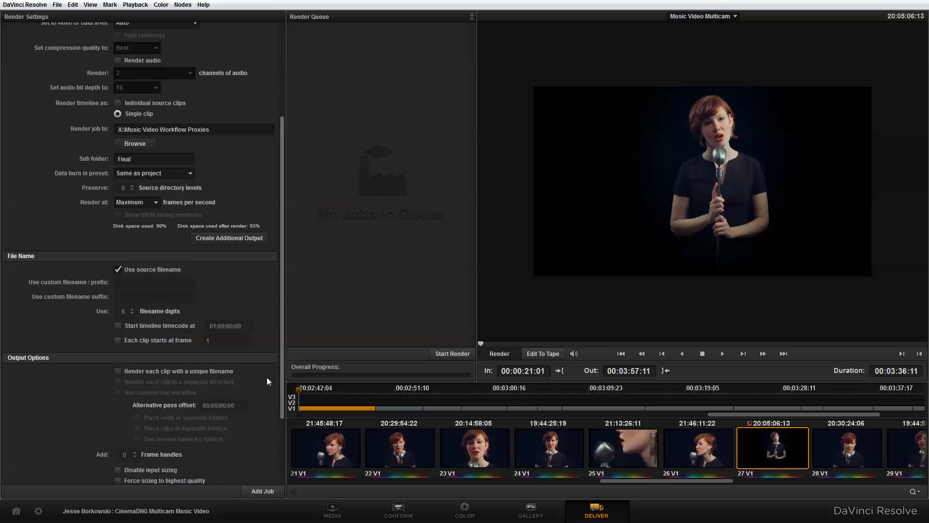
- Replace the source filename with the custom output name 'Final Music Video'
click(118, 270)
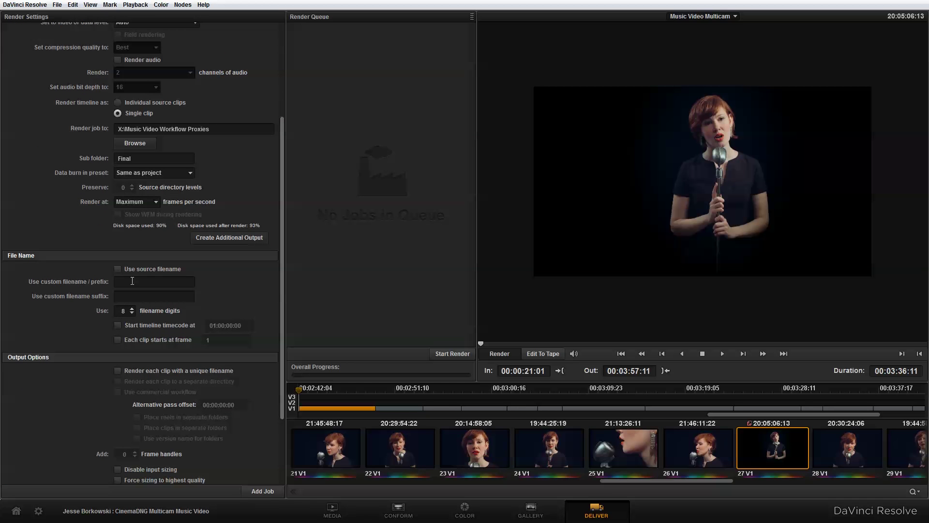
click(155, 282)
text(Final Music Video)
scroll(284, 267, down, 5)
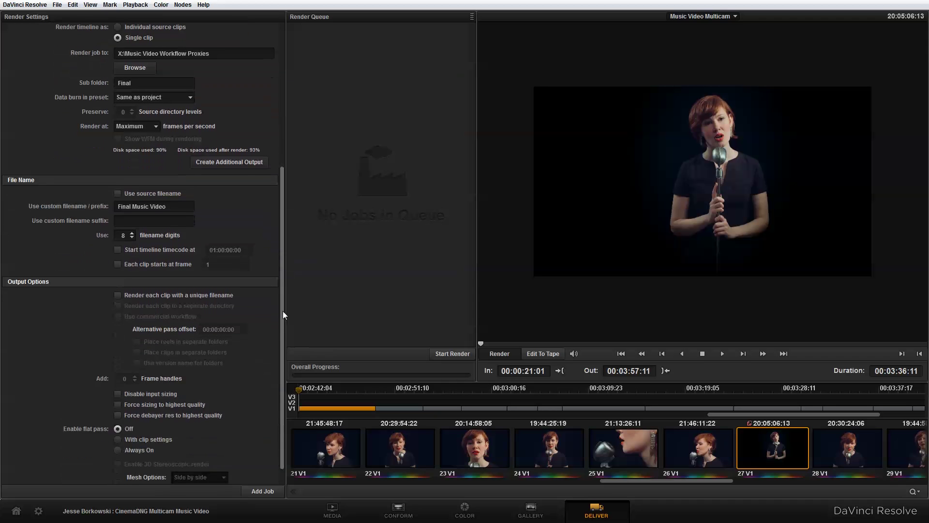
scroll(283, 315, down, 2)
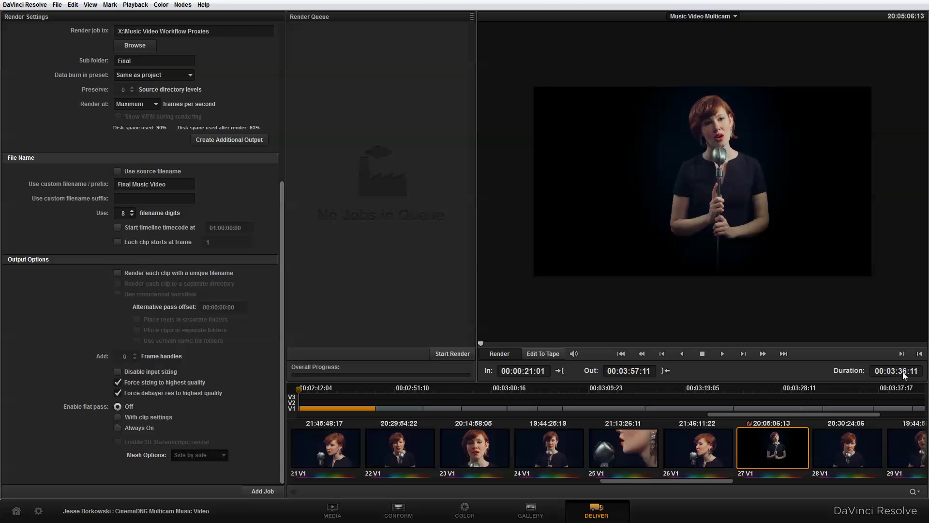
- Set the timeline render range, queue the job, accept the folder overwrite, and start rendering
right_click(577, 388)
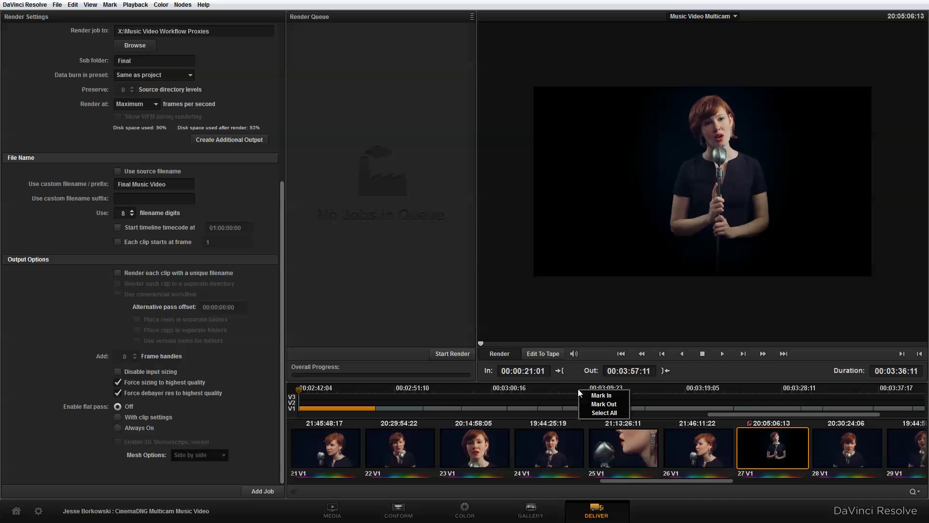
click(591, 410)
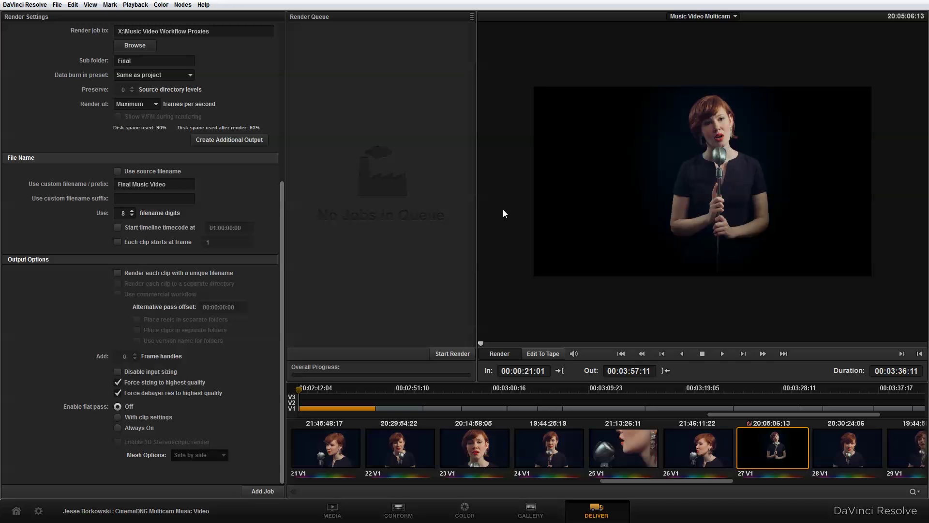
click(260, 491)
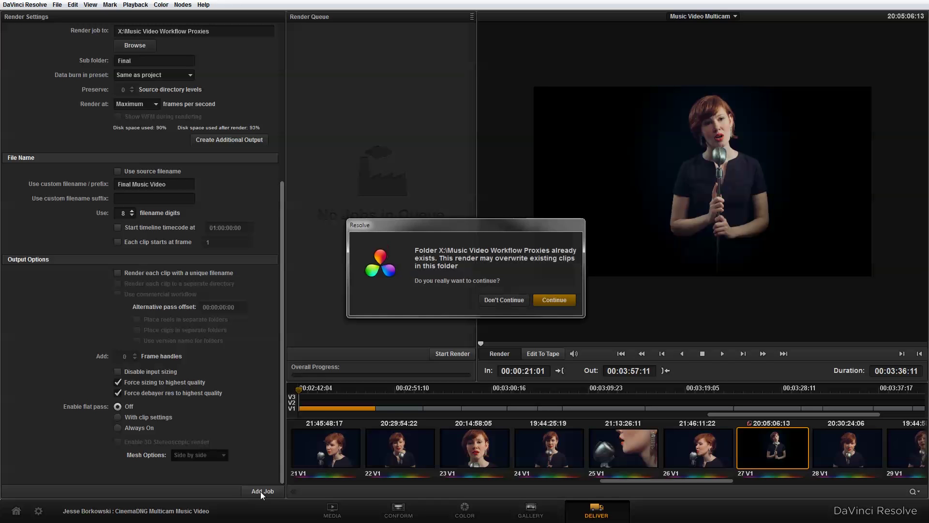
click(561, 298)
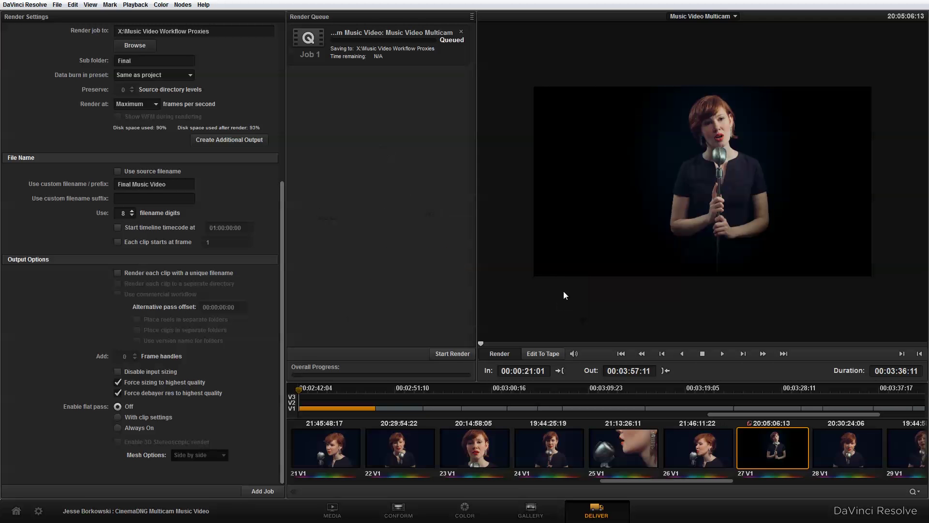
click(452, 353)
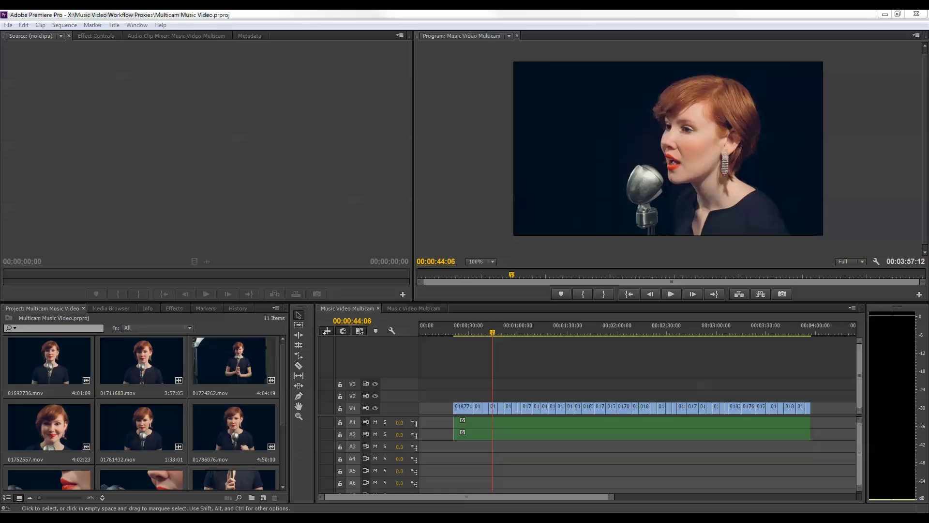
- Bring up the import options from the empty area of the Project panel
scroll(283, 376, down, 2)
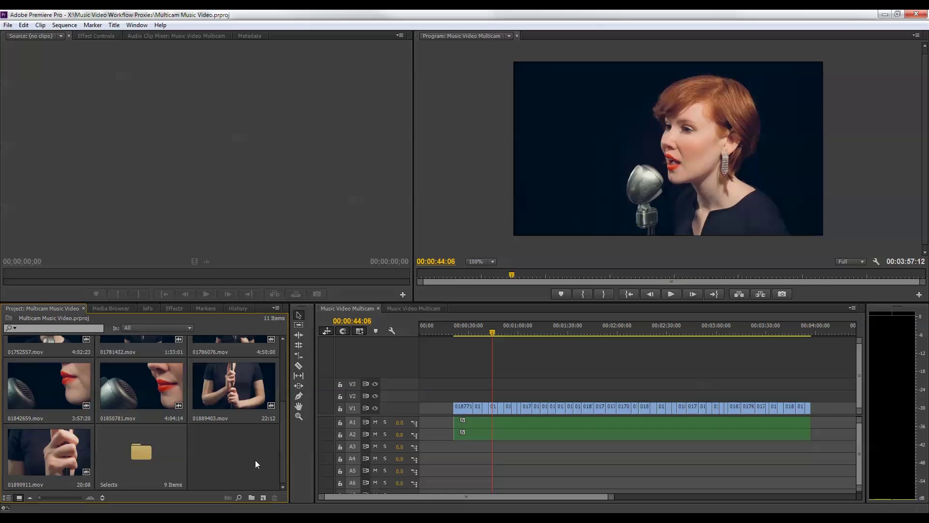
right_click(256, 459)
click(281, 428)
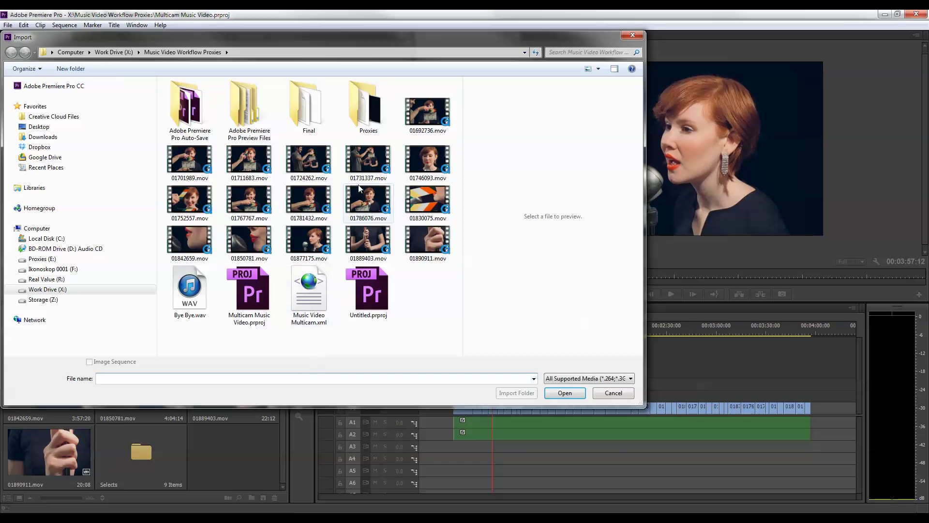
double_click(301, 101)
click(190, 106)
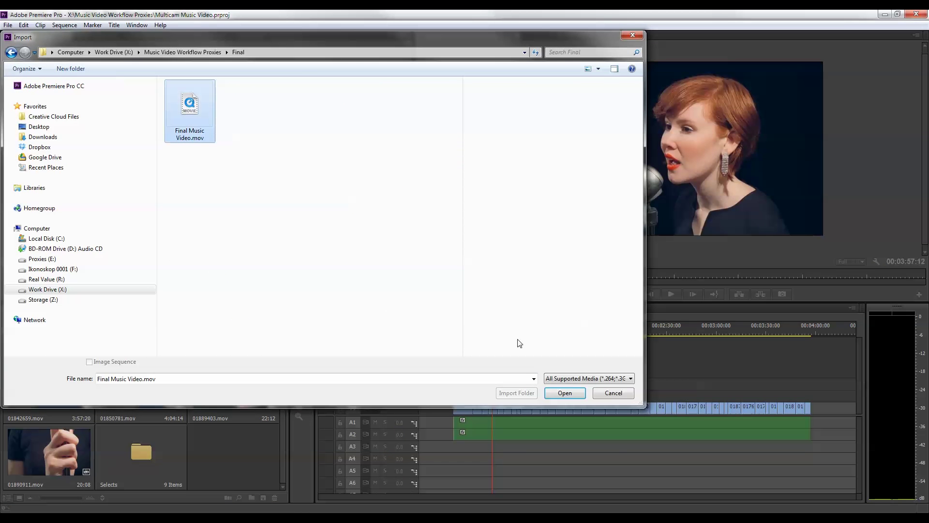
click(564, 392)
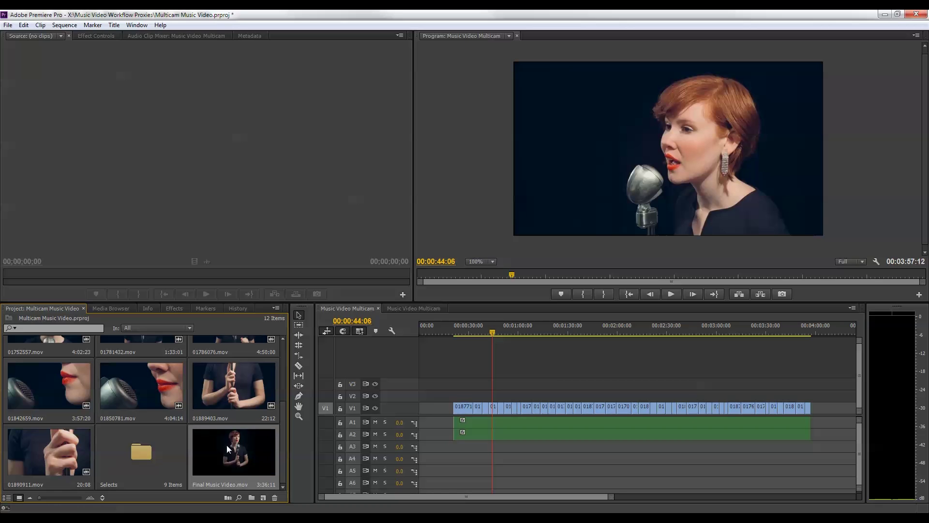
drag(224, 455, 454, 400)
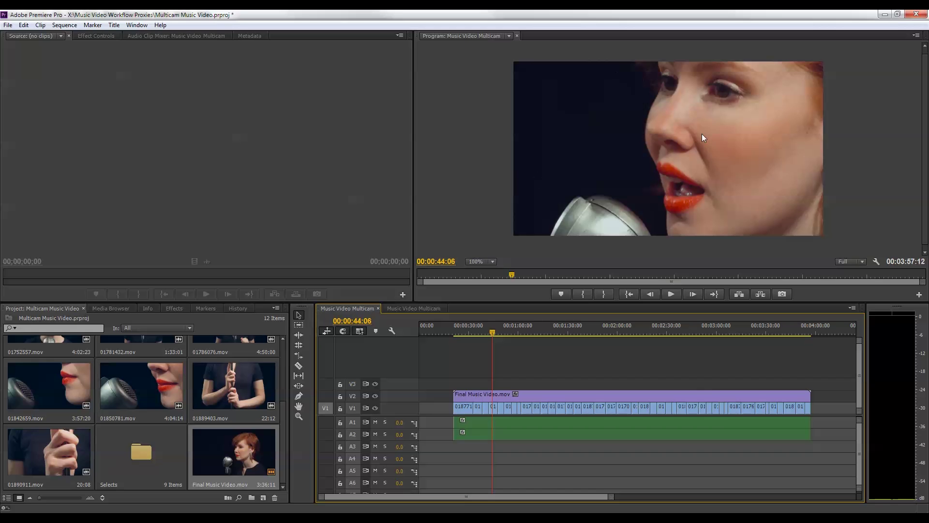
click(596, 399)
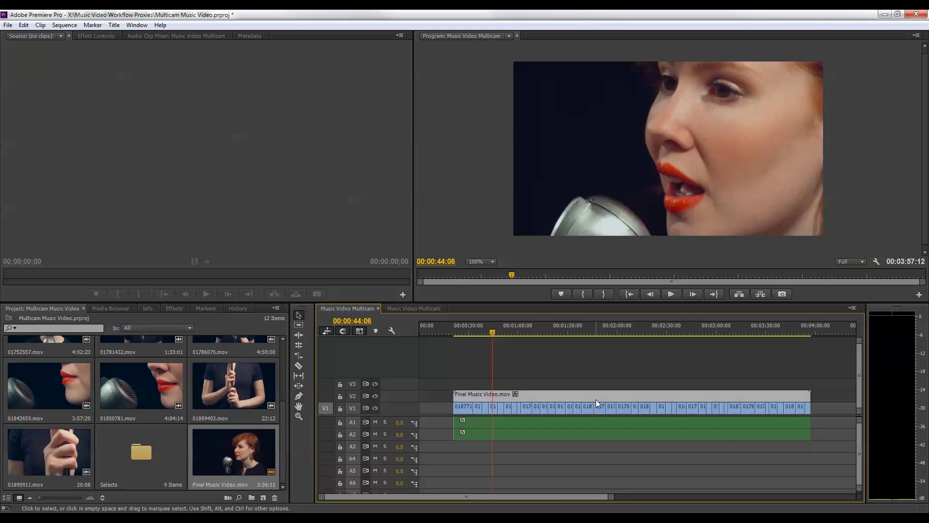
key(Delete)
- Create a new sequence from the Final Music Video.mov clip
right_click(239, 448)
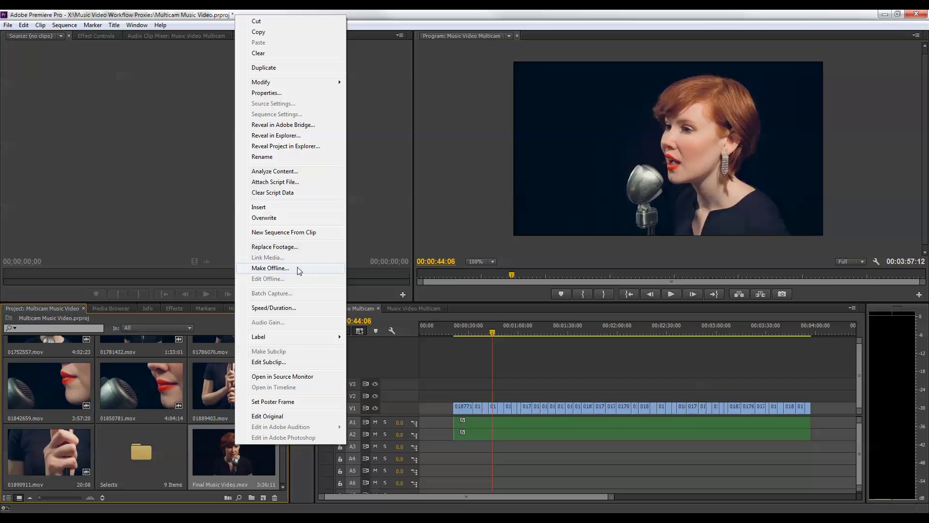
click(292, 233)
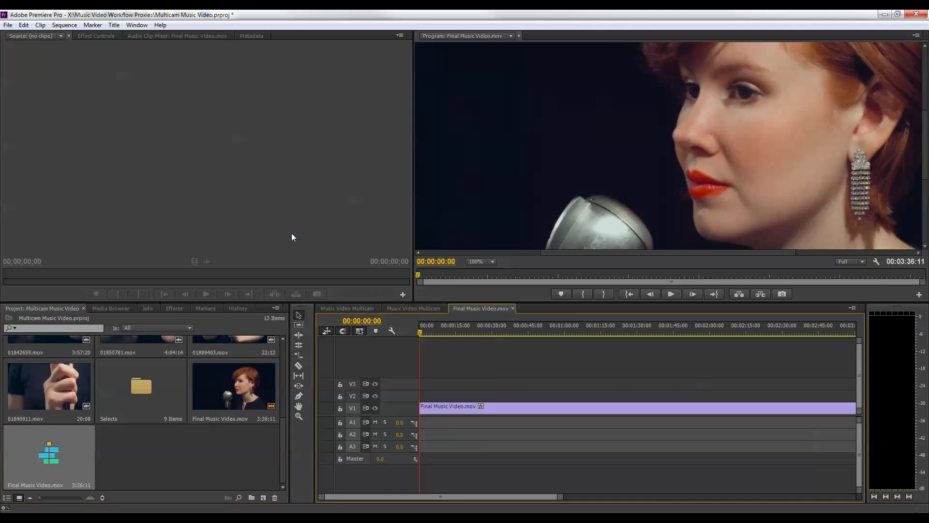
- Set the program monitor zoom to Fit, then return to the Music Video Multicam sequence
click(482, 261)
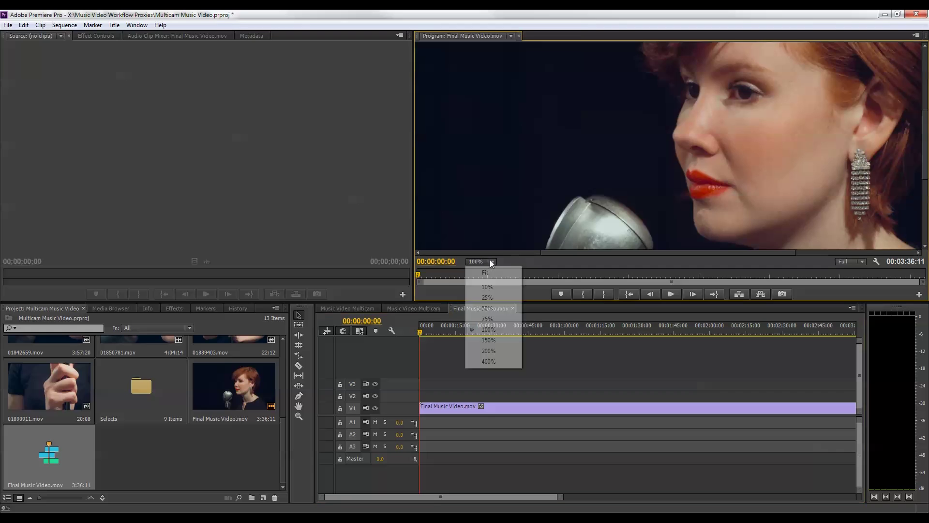
click(495, 273)
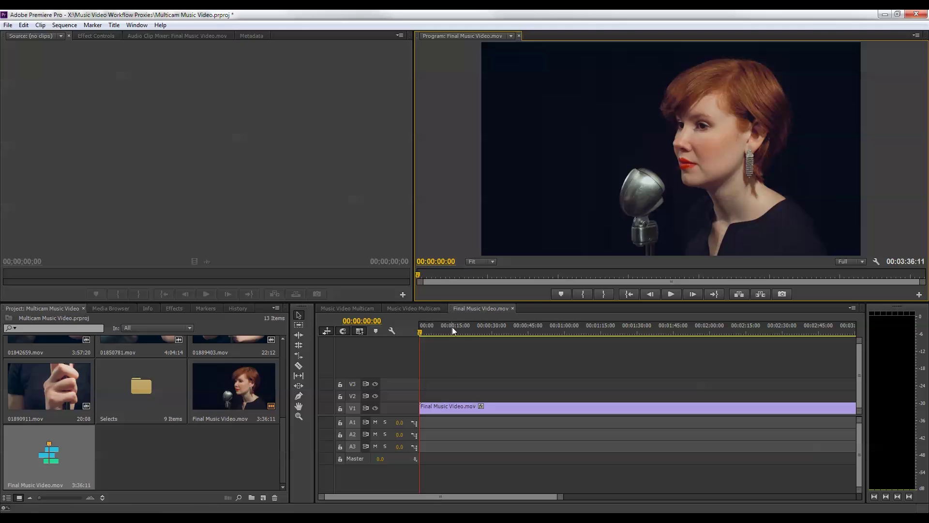
drag(560, 497, 742, 495)
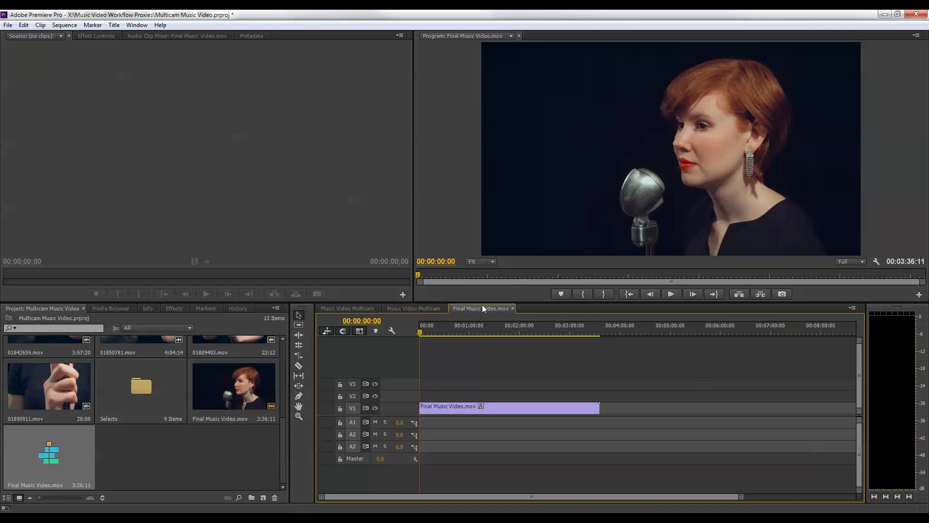
click(402, 308)
- Paste the original A1/A2 audio from Music Video Multicam into the Final Music Video.mov sequence
click(364, 307)
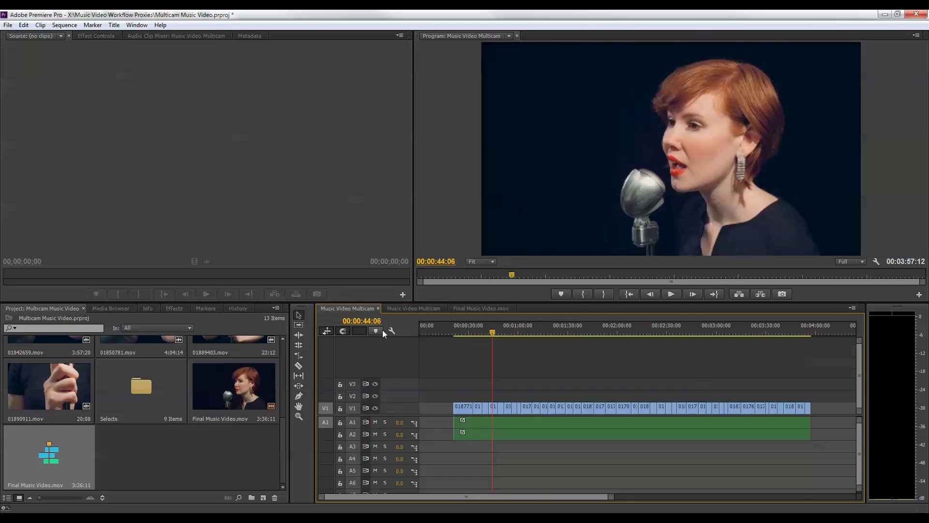
click(502, 435)
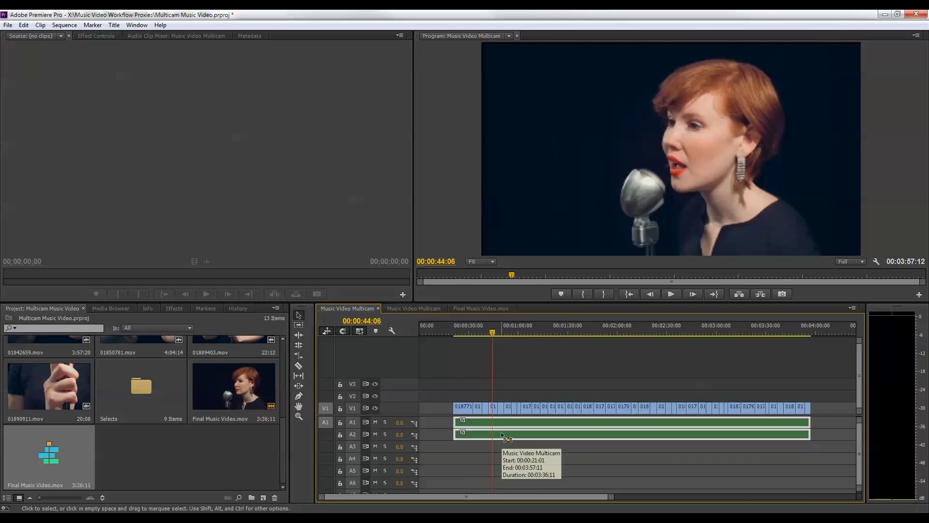
click(464, 307)
key(ctrl+v)
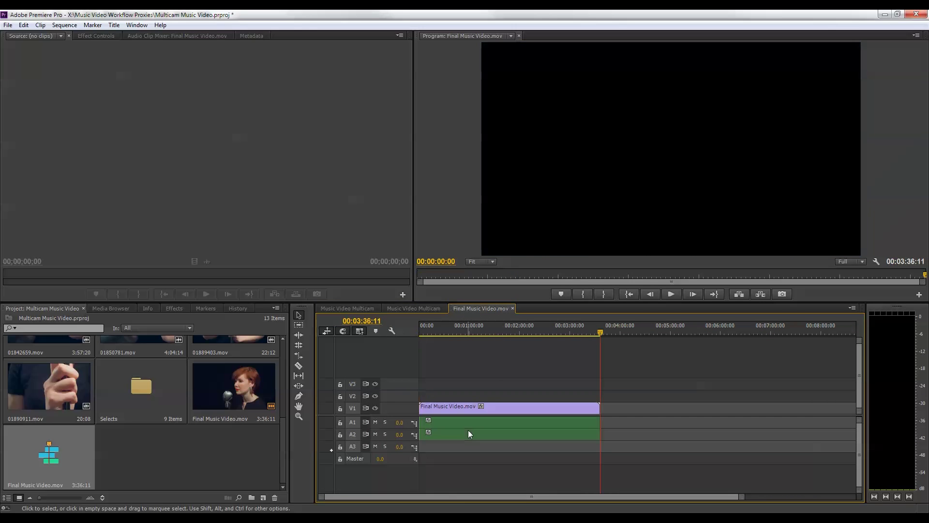
key(Home)
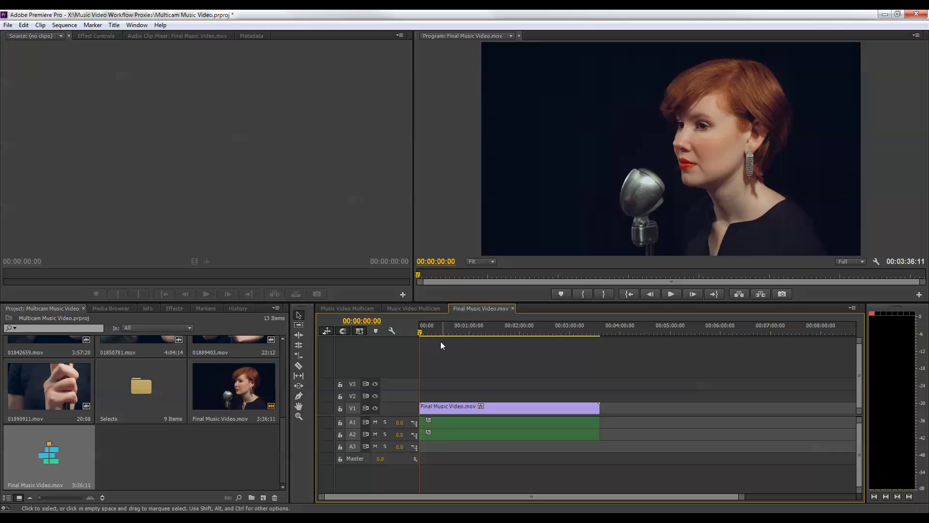
- Check sync around 00:00:20:05, then shift the video and audio clips slightly later
click(435, 332)
drag(474, 331, 495, 332)
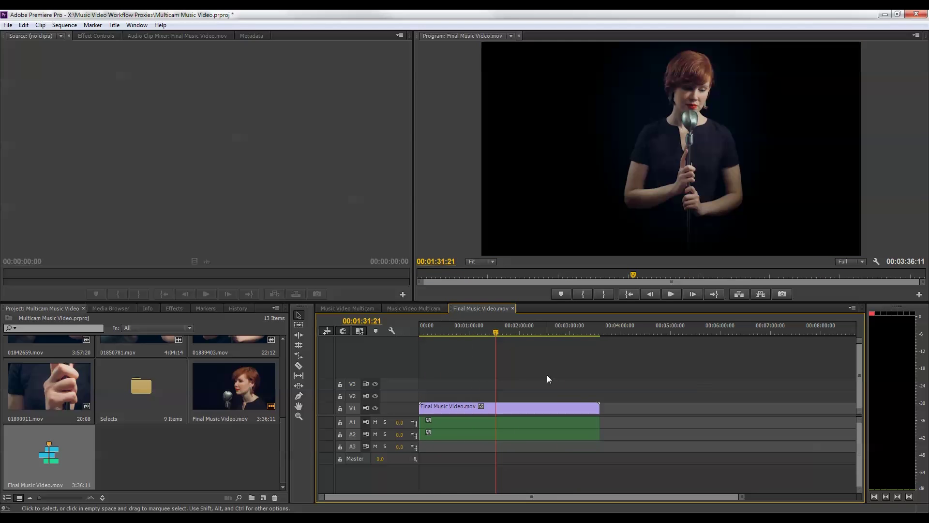
drag(547, 375, 558, 411)
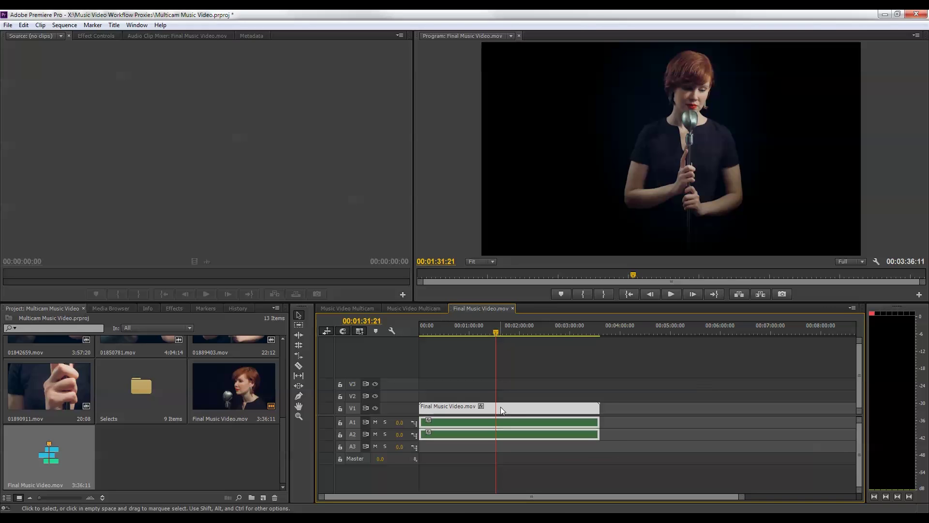
drag(501, 407, 507, 407)
click(519, 369)
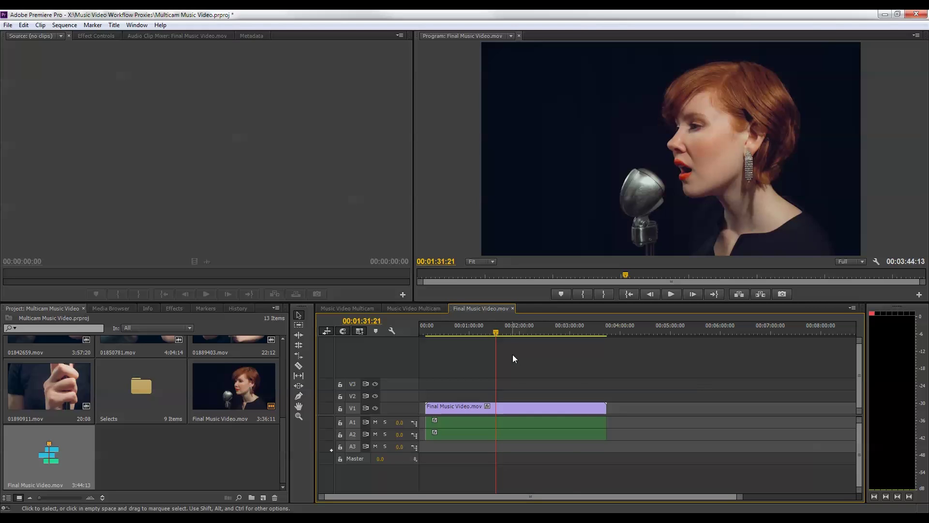
- Zoom the timeline in on the start of the clips and show the Effects panel
key(z)
click(461, 400)
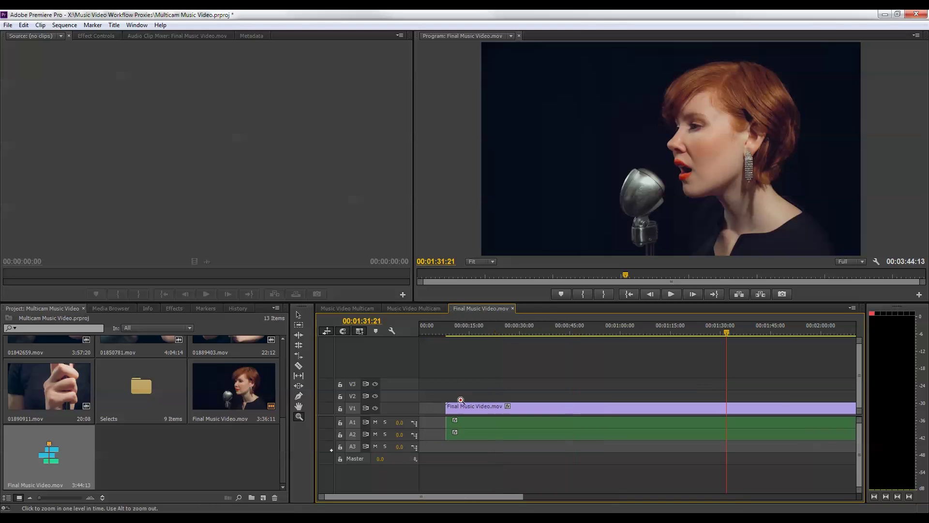
click(514, 402)
key(v)
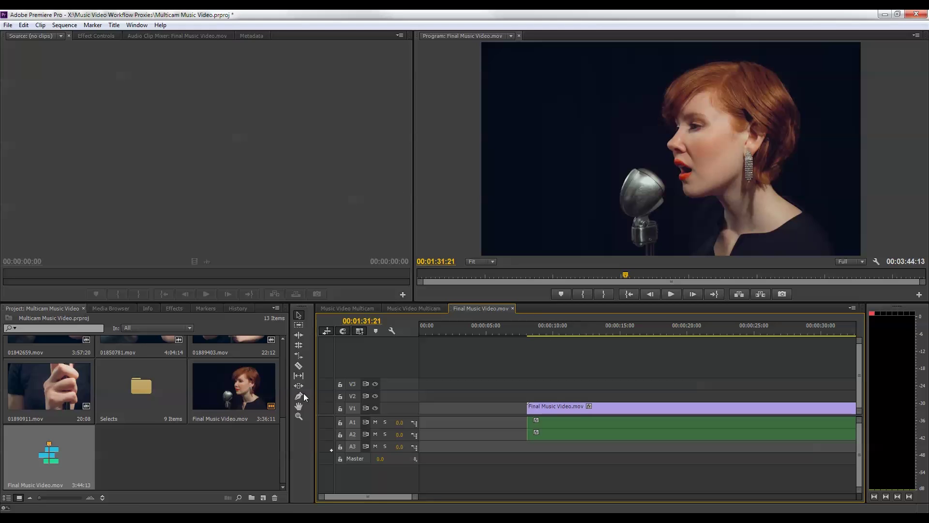
click(175, 310)
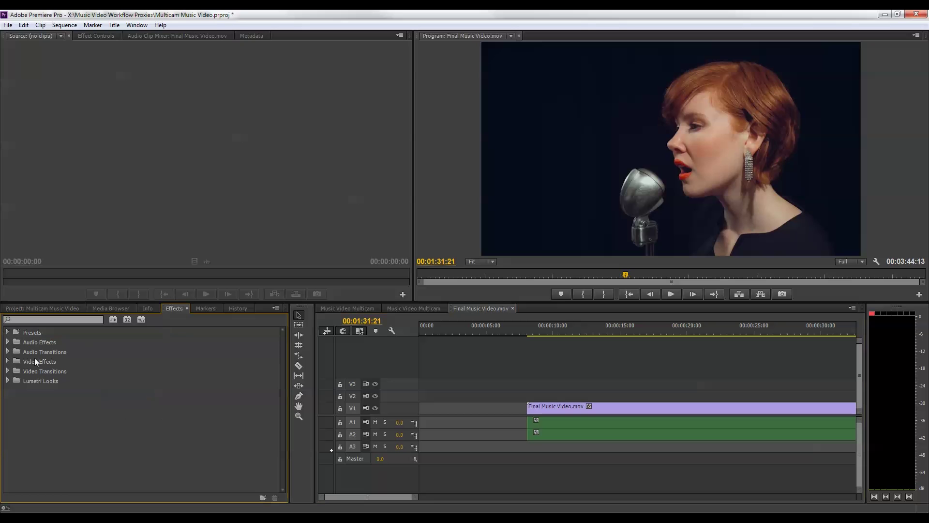
- Add a Cross Dissolve to the start of the graded clip and preview the fade in
click(8, 371)
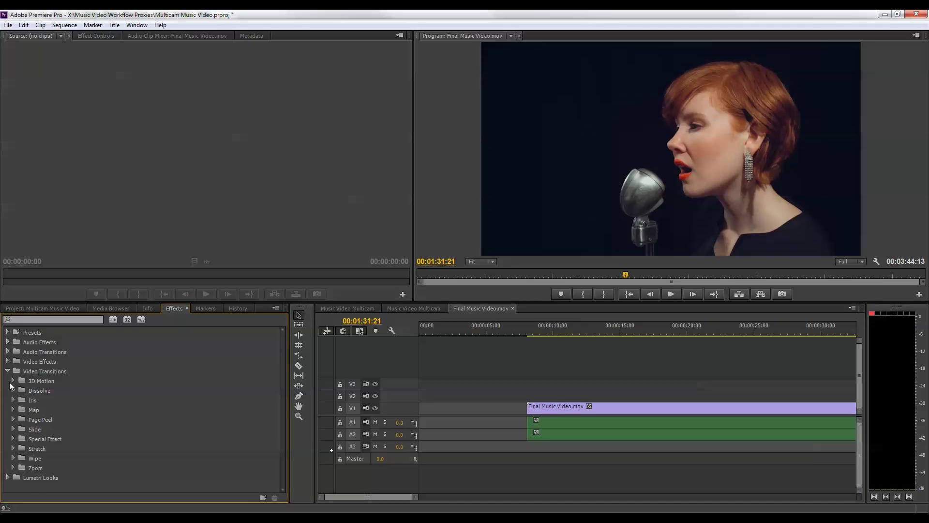
click(13, 391)
drag(30, 408, 536, 411)
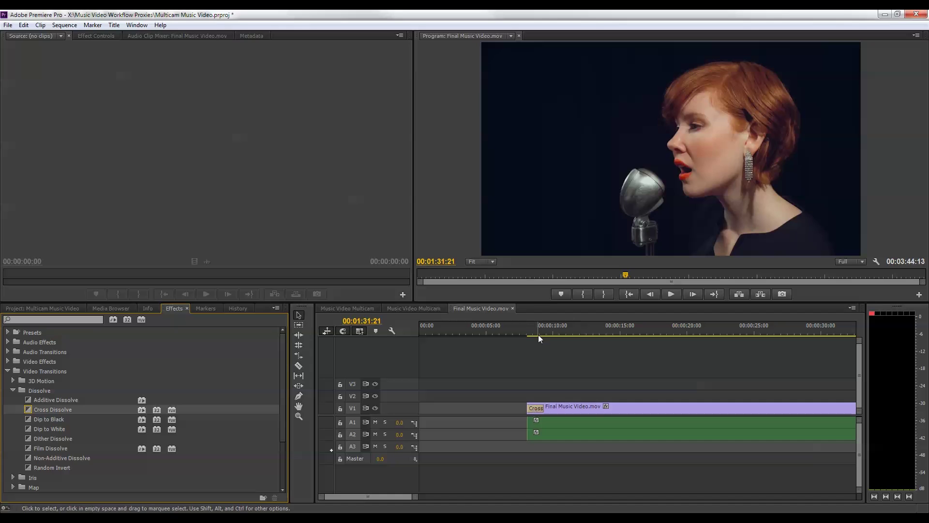
drag(533, 332, 545, 334)
drag(394, 496, 510, 491)
- Add a Cross Dissolve to the end of the clip and preview the fade out
drag(29, 408, 613, 408)
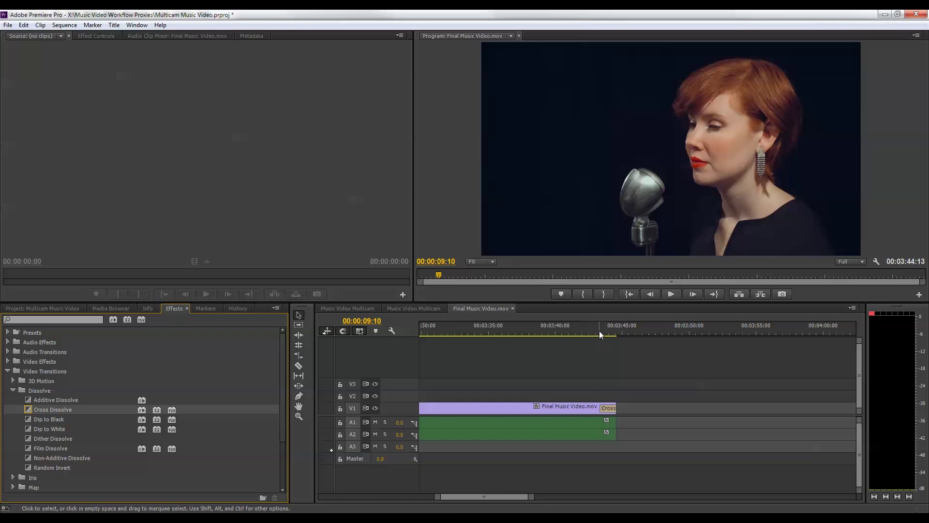
drag(600, 331, 621, 332)
drag(530, 496, 798, 497)
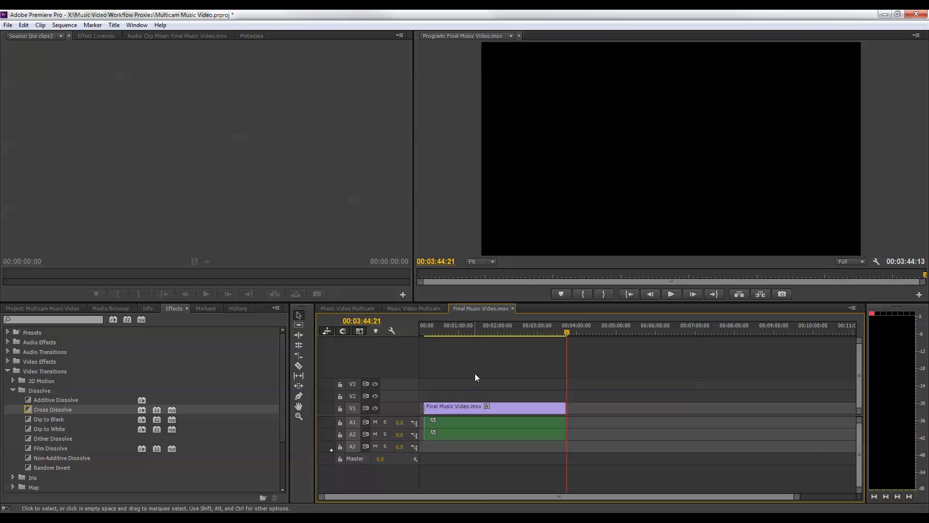
- Mark the in point at 00:00:07:14 and the out point one frame past the clip end, at 00:03:44:19
key(=)
key(=)
click(438, 327)
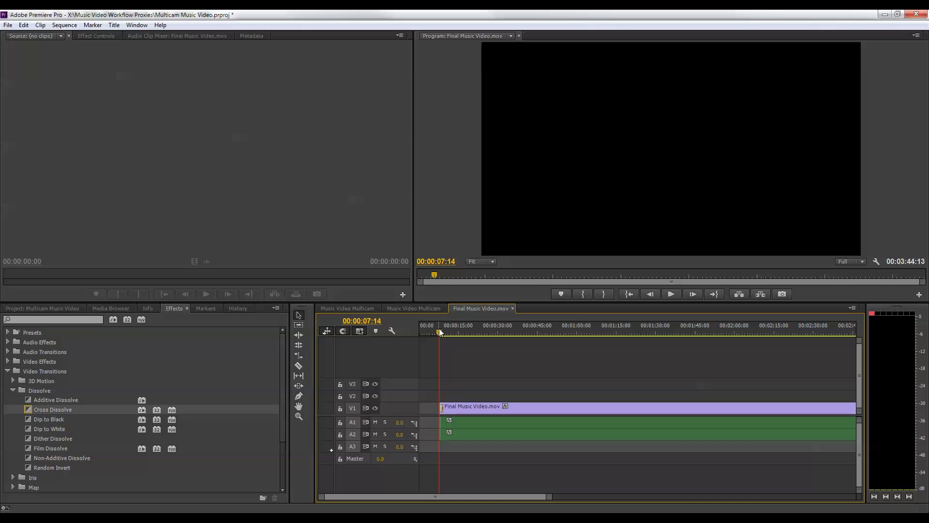
key(i)
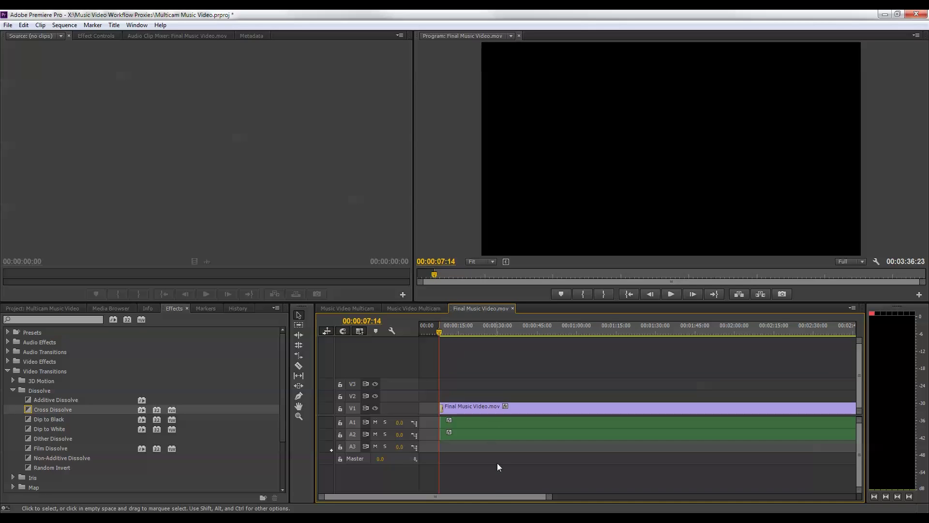
drag(495, 495, 552, 495)
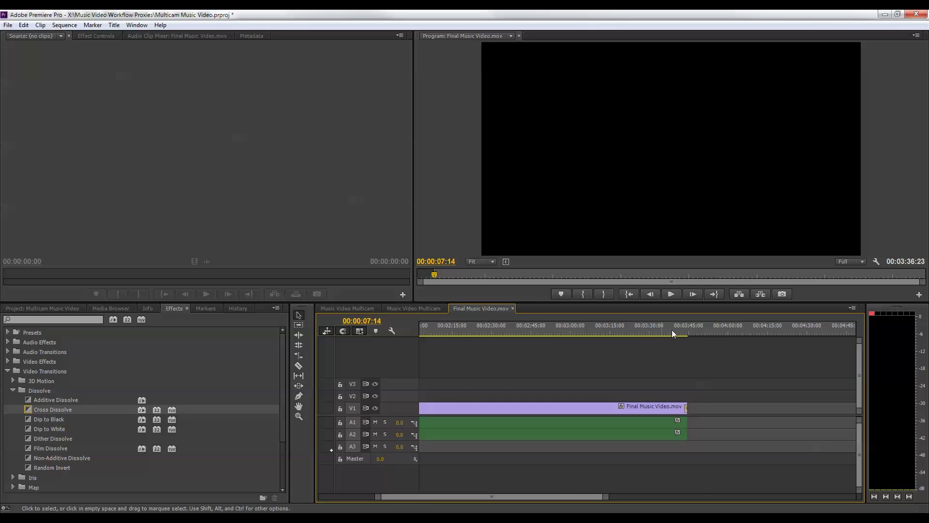
click(704, 328)
drag(704, 325, 689, 321)
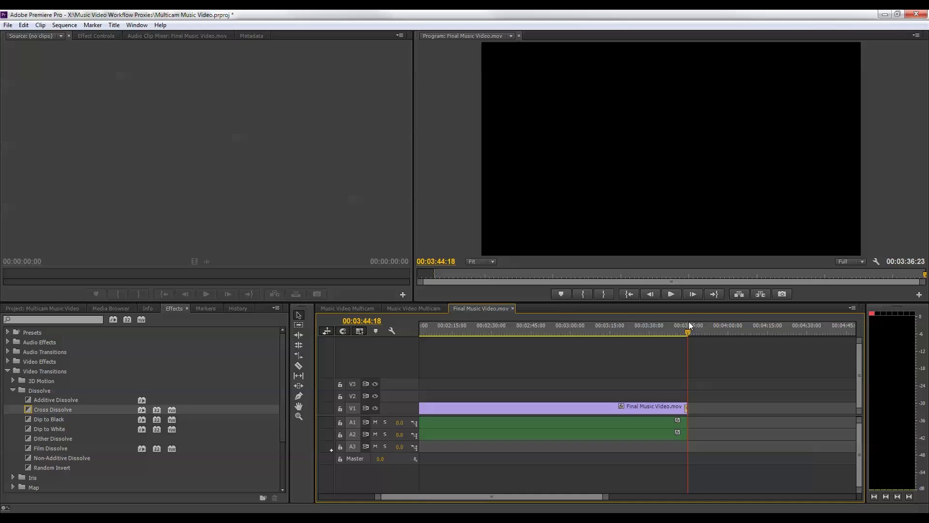
key(Right)
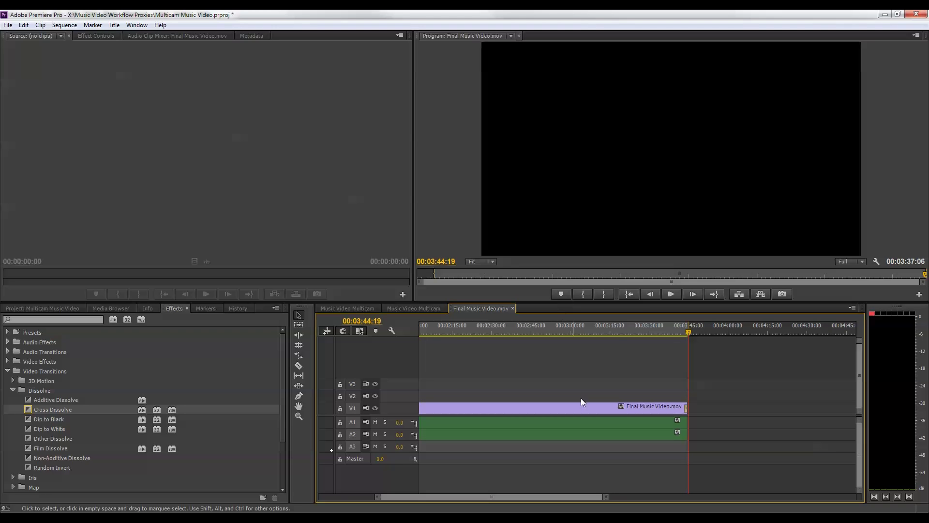
drag(608, 496, 818, 496)
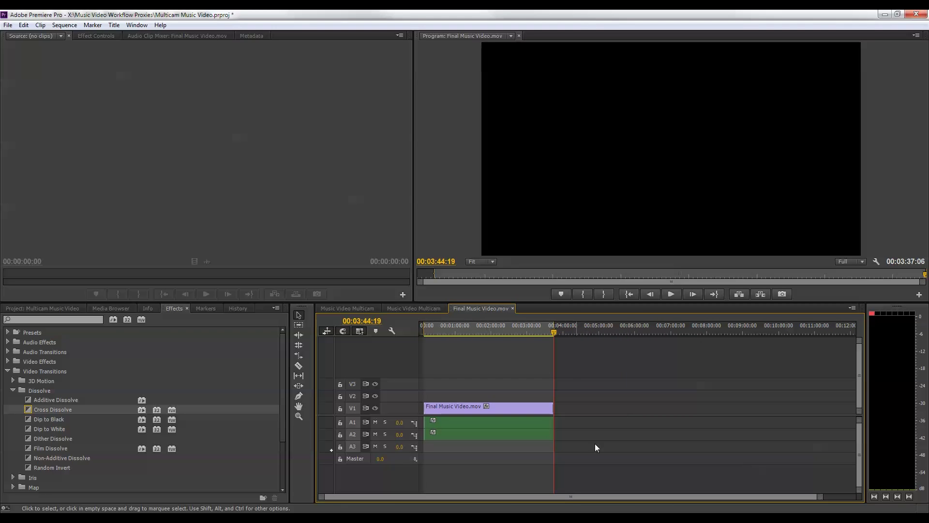
- Open media export settings and save the output to Work Drive (X:) > Music Video Workflow Proxies
click(8, 25)
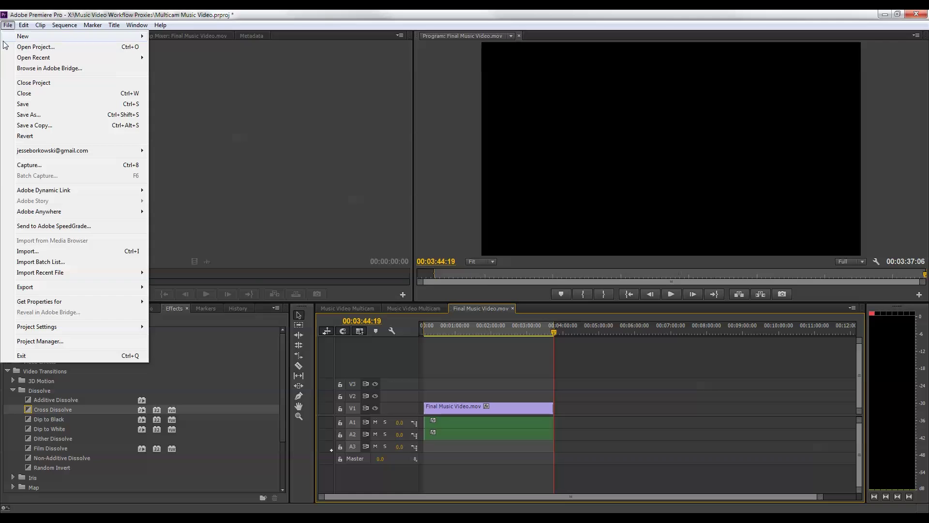
mouse_move(79, 288)
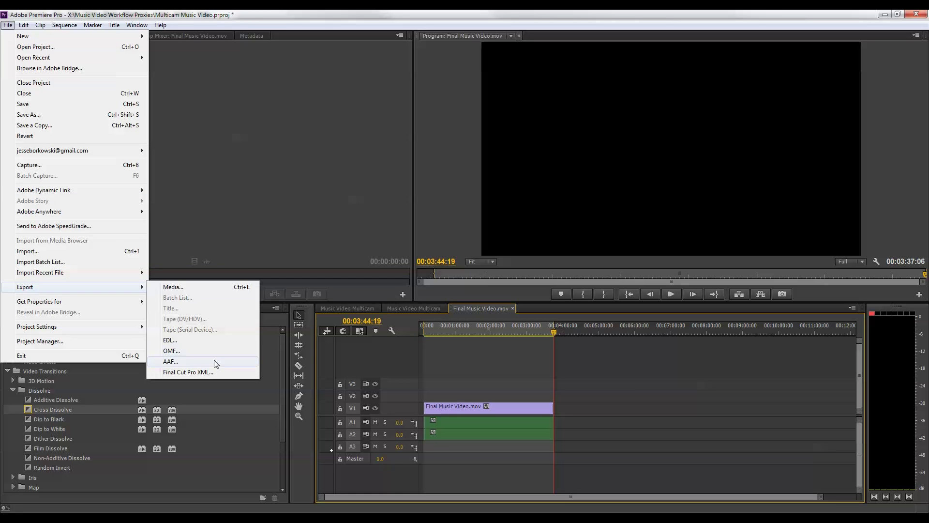
click(187, 288)
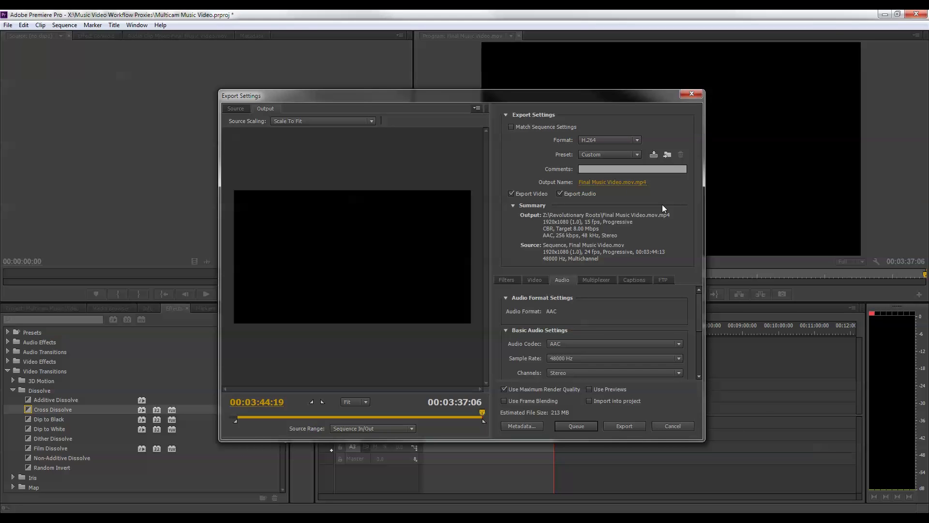
click(594, 183)
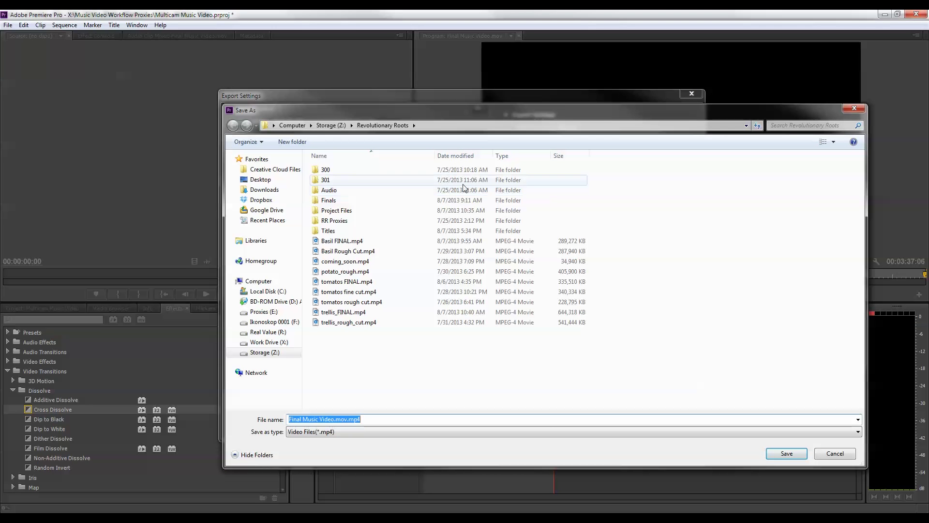
click(273, 342)
double_click(373, 286)
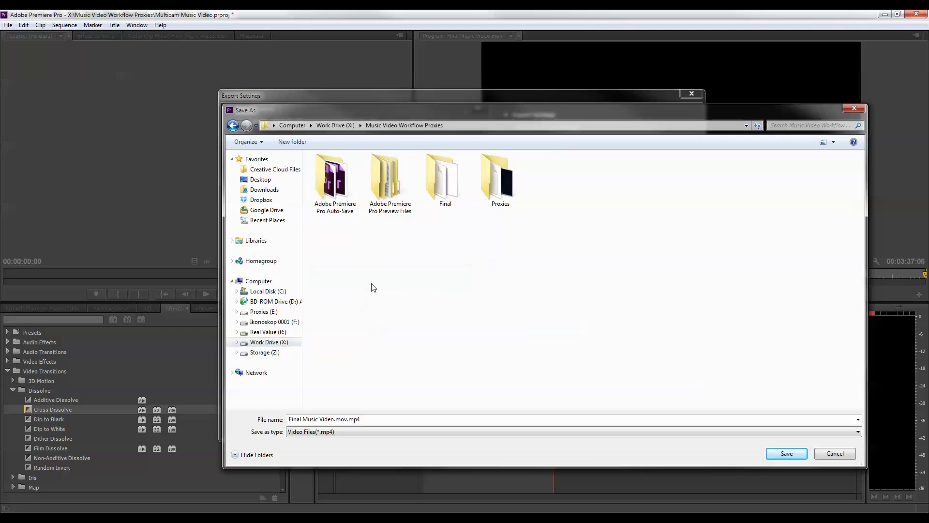
click(787, 454)
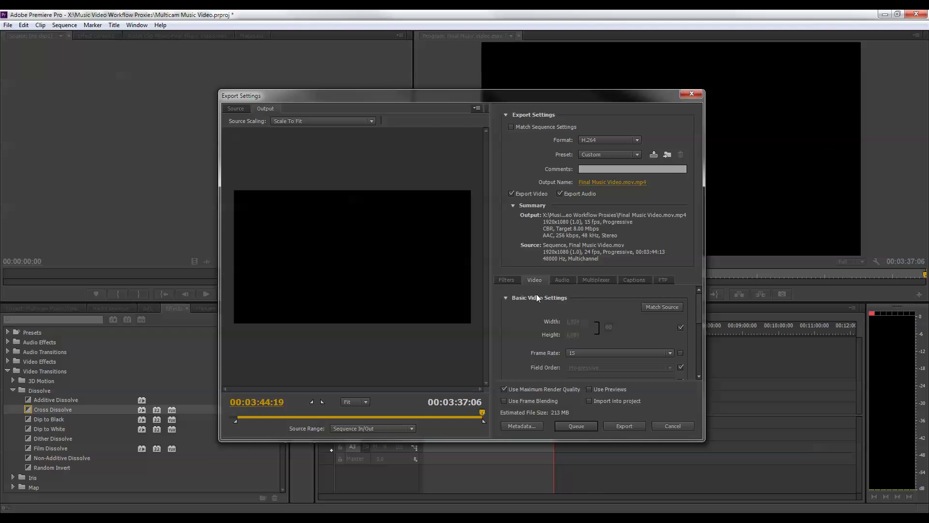
- Apply the YouTube HD 1080p 23.976 preset and change the frame rate to 24 fps
click(611, 155)
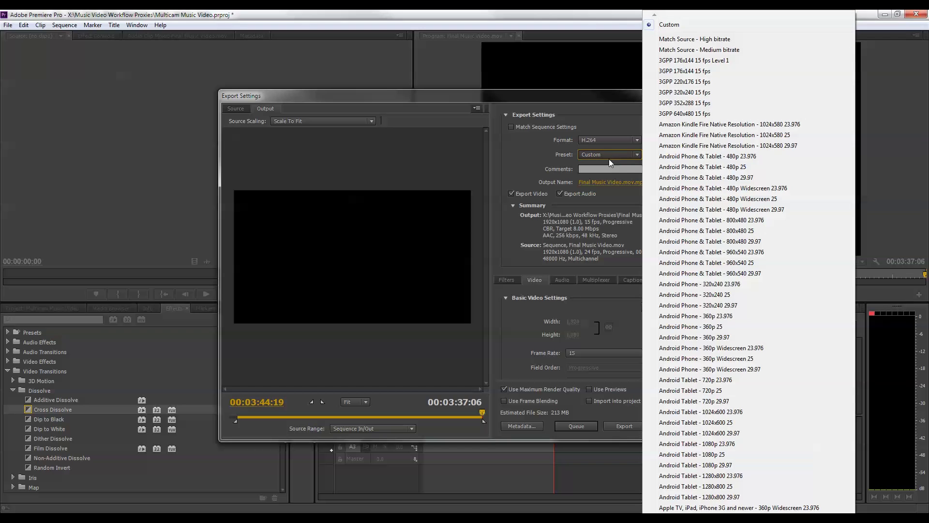
scroll(739, 508, down, 4)
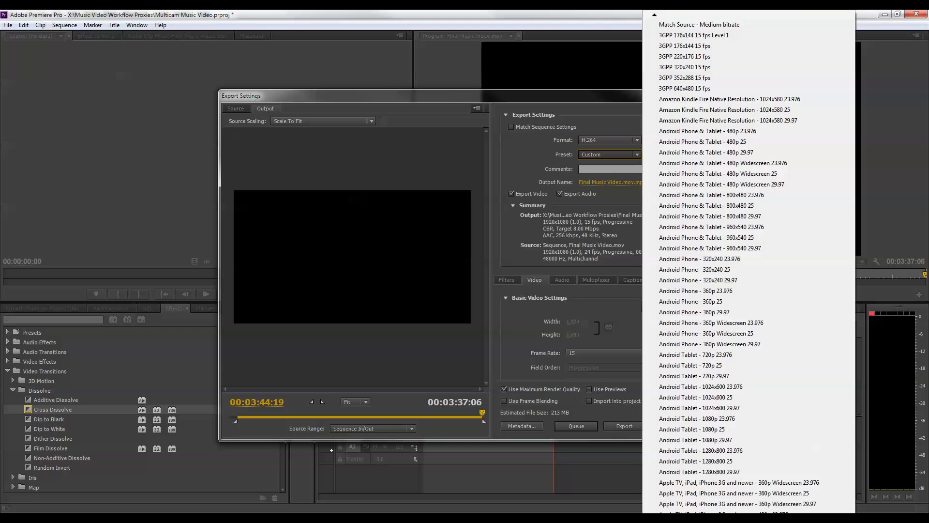
scroll(739, 507, down, 6)
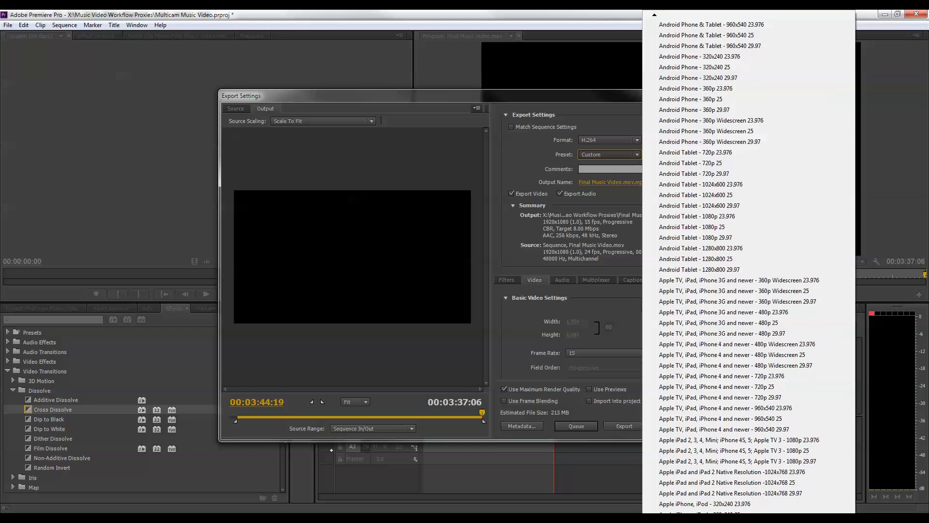
scroll(740, 507, down, 6)
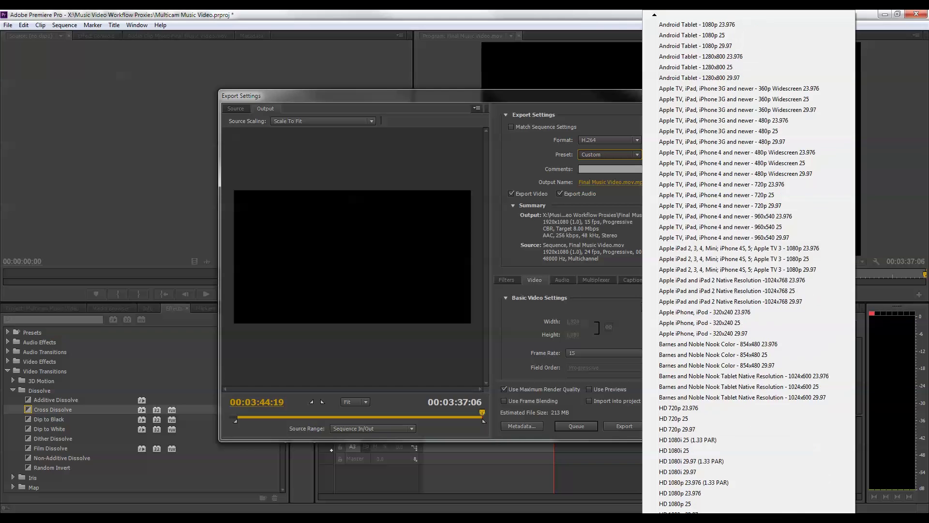
scroll(751, 423, down, 5)
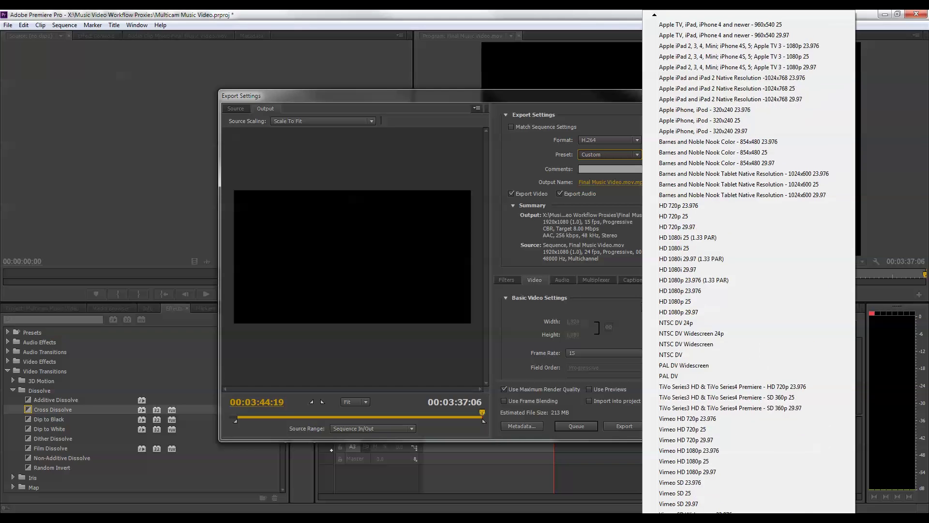
scroll(753, 426, down, 5)
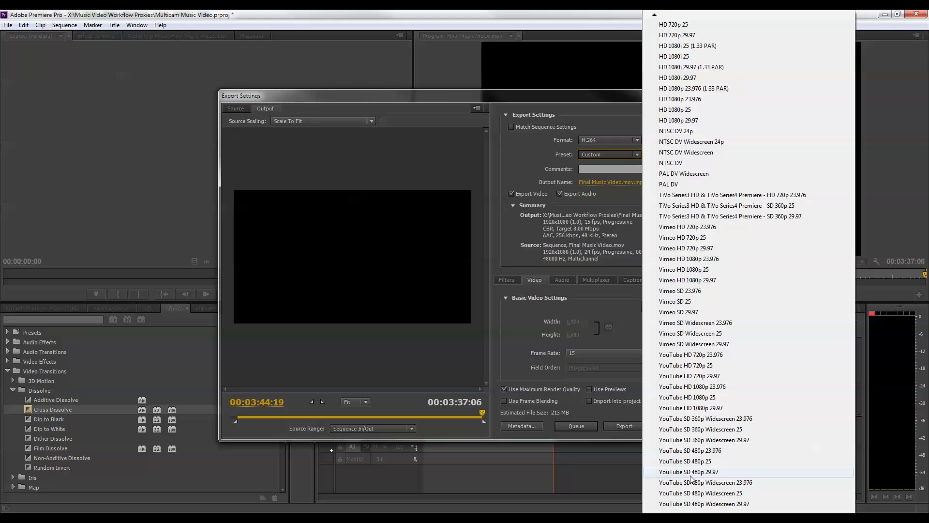
click(708, 387)
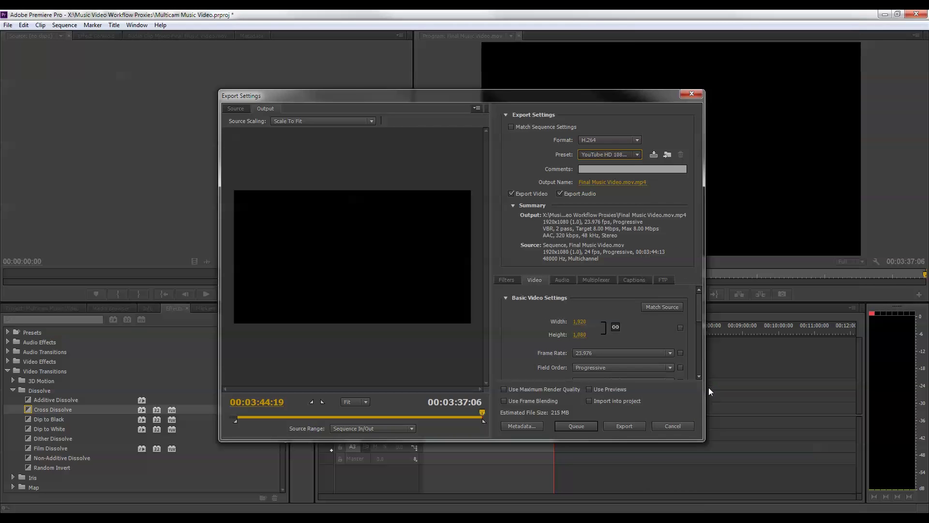
drag(698, 315, 699, 320)
click(668, 335)
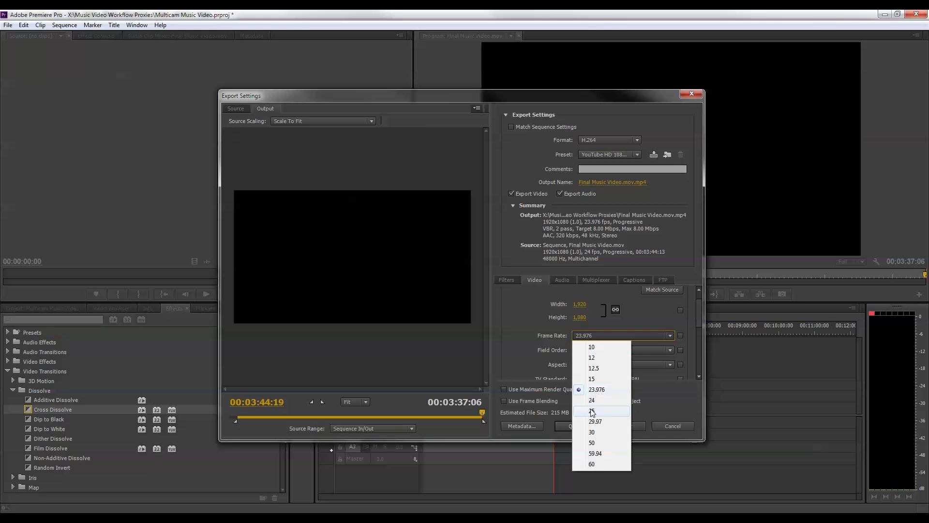
click(592, 399)
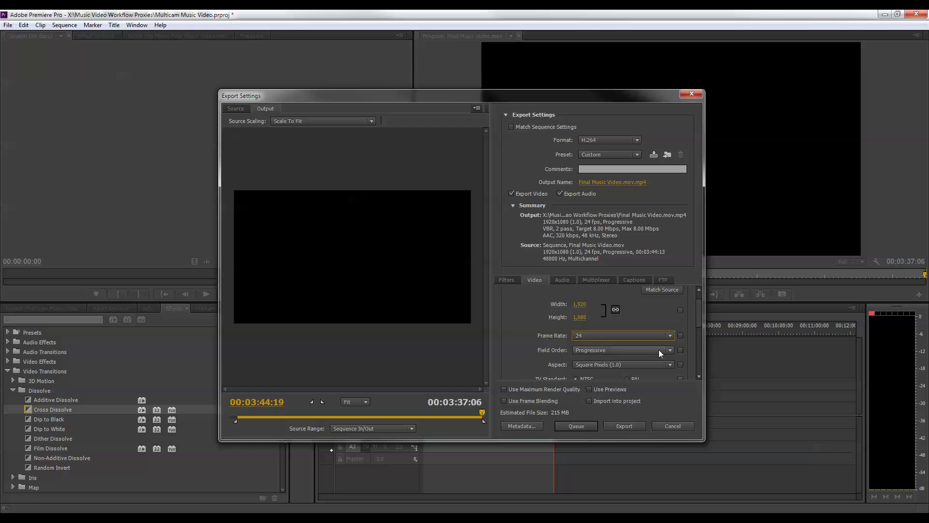
- Set bitrate encoding to CBR with a 15 Mbps target bitrate
scroll(700, 318, down, 1)
drag(700, 318, 696, 348)
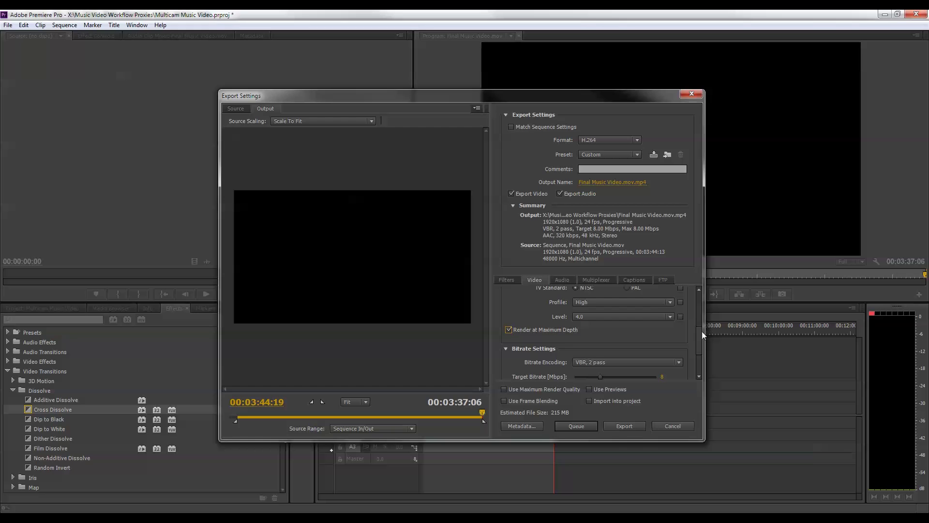
drag(702, 331, 688, 346)
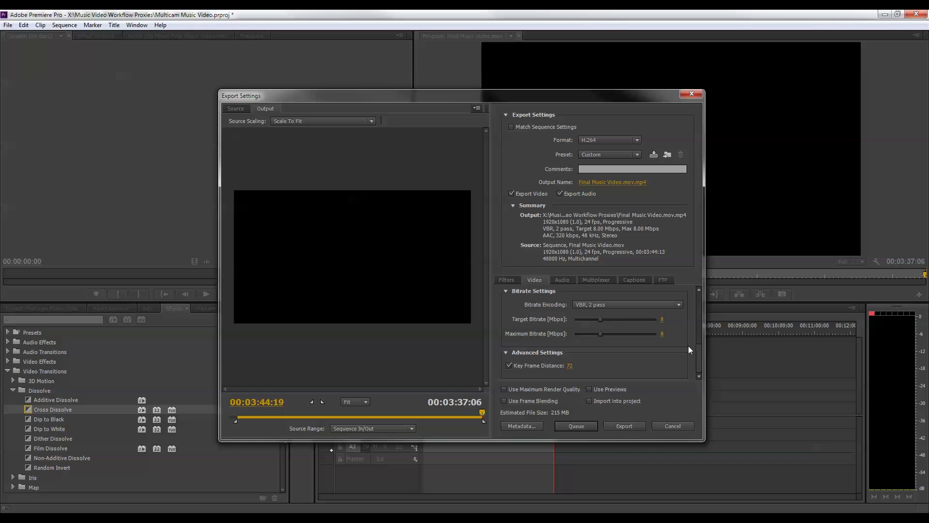
click(611, 305)
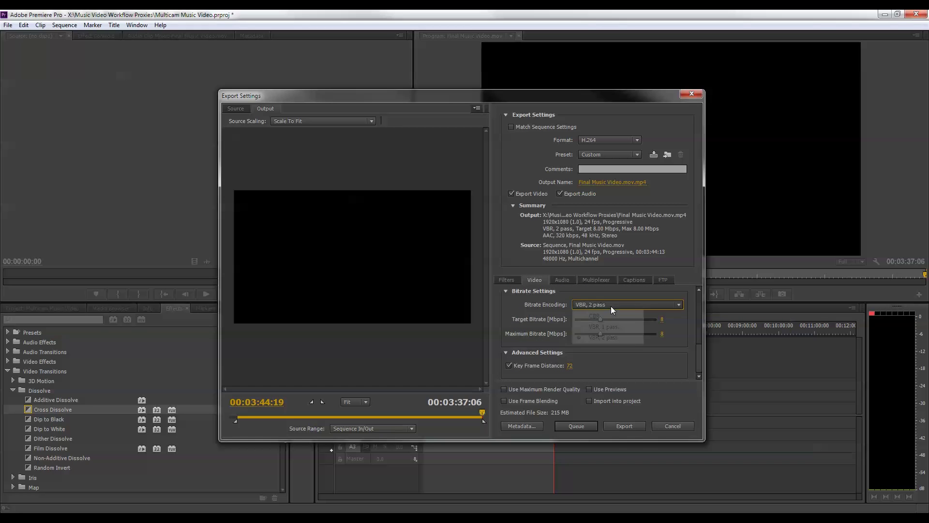
click(614, 316)
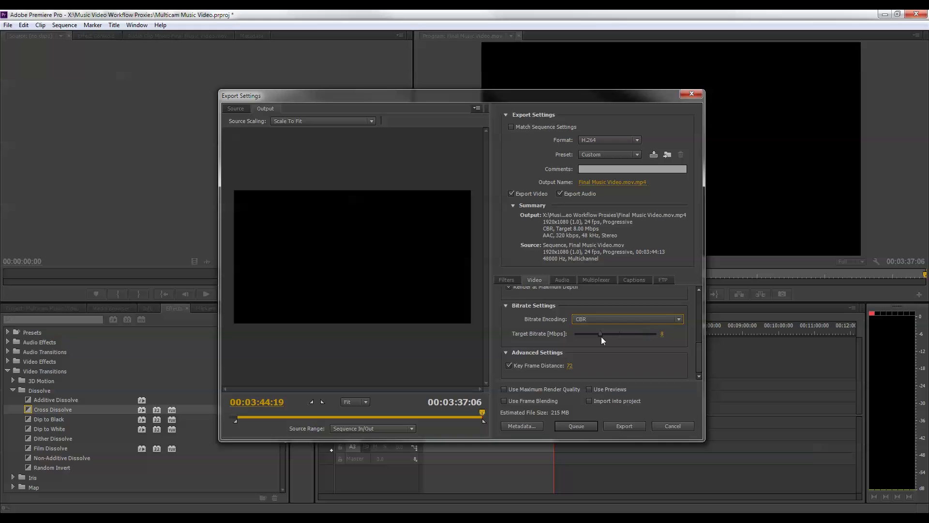
drag(600, 335, 620, 341)
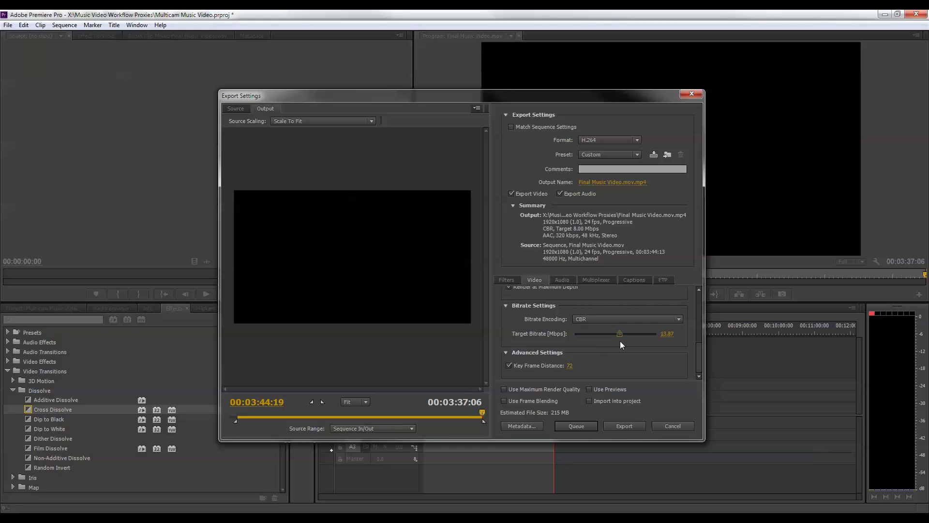
click(669, 334)
text(15)
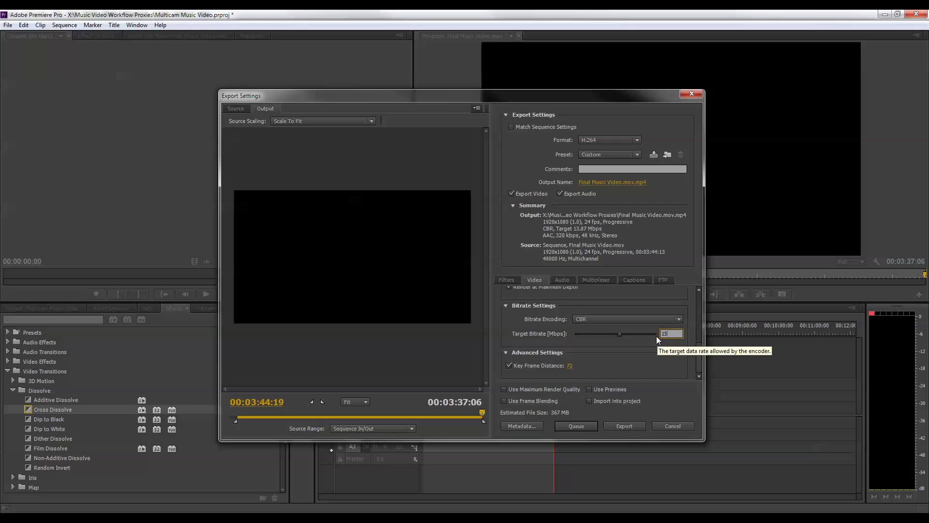
key(Return)
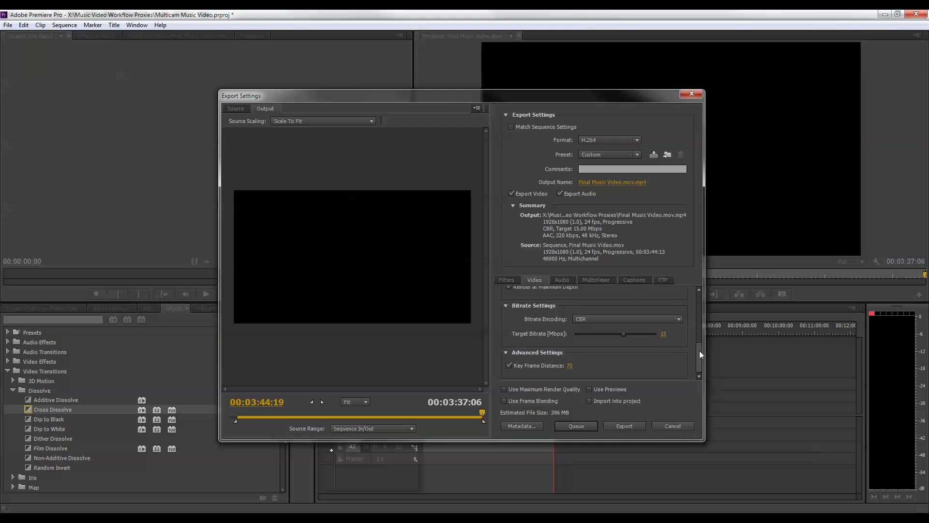
- Review the AAC audio export settings and scrub the preview to show the singer
click(562, 280)
scroll(699, 325, down, 4)
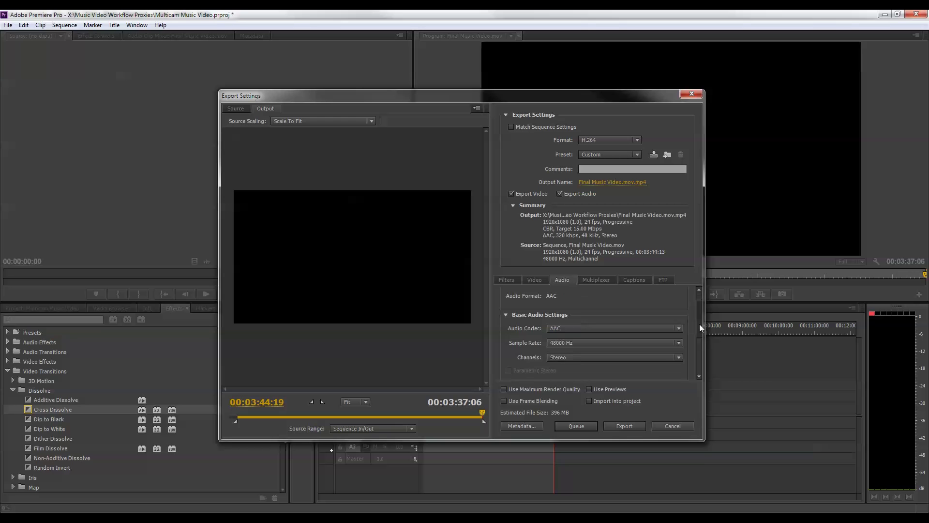
scroll(696, 338, down, 4)
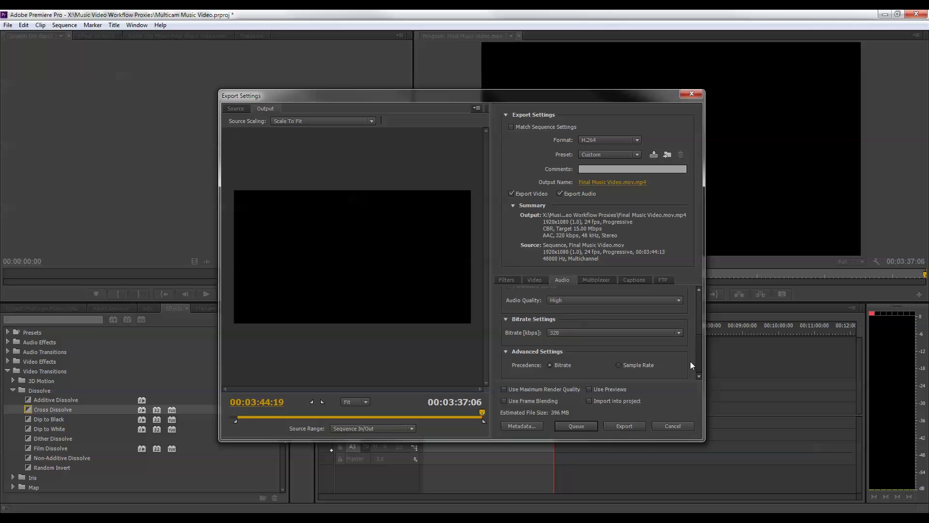
scroll(690, 361, up, 8)
drag(699, 316, 696, 297)
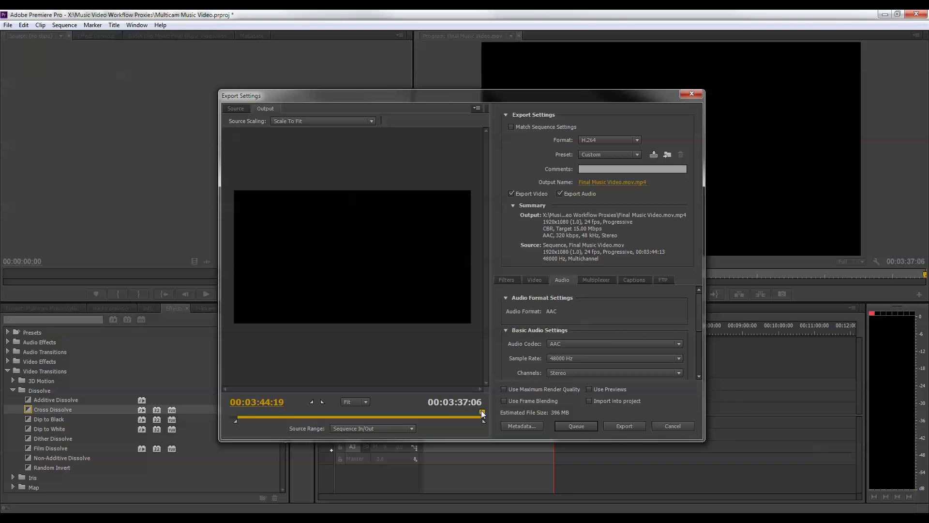
drag(482, 412, 403, 413)
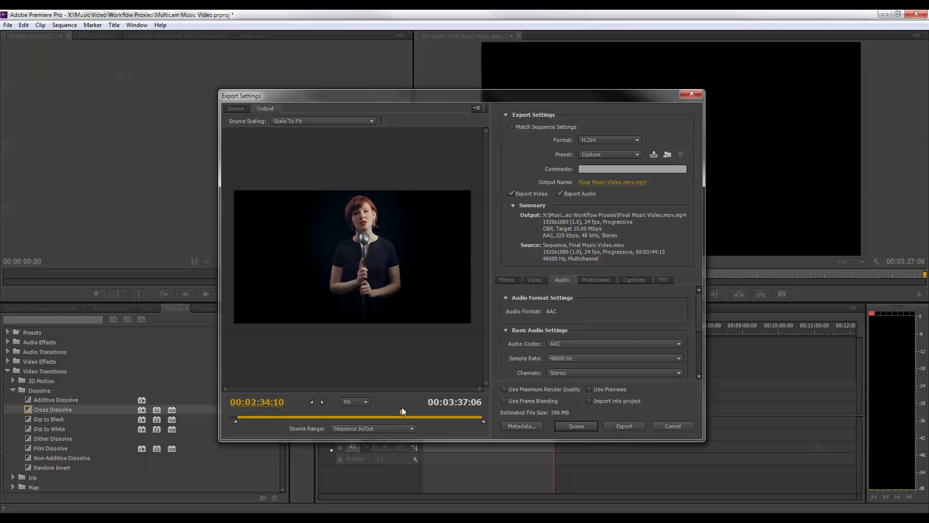
- Start the H.264 export of Final Music Video.mov.mp4
click(625, 426)
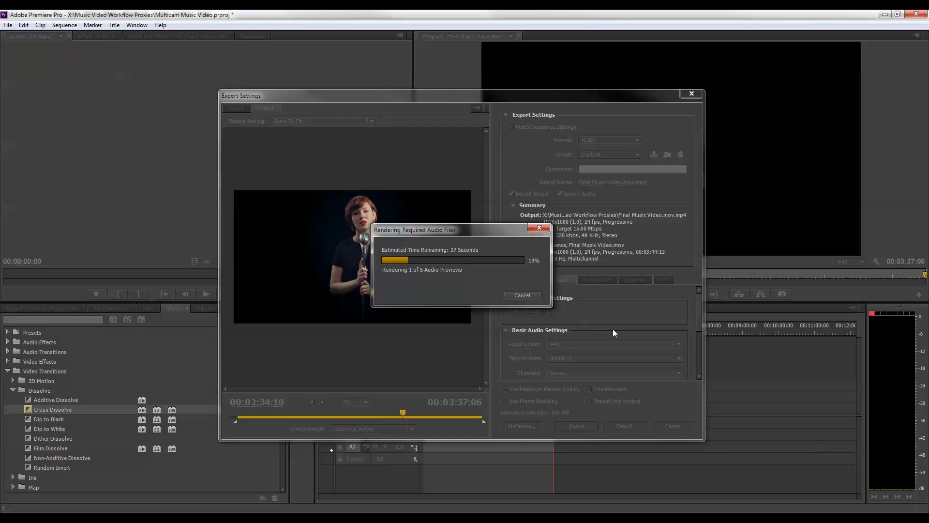